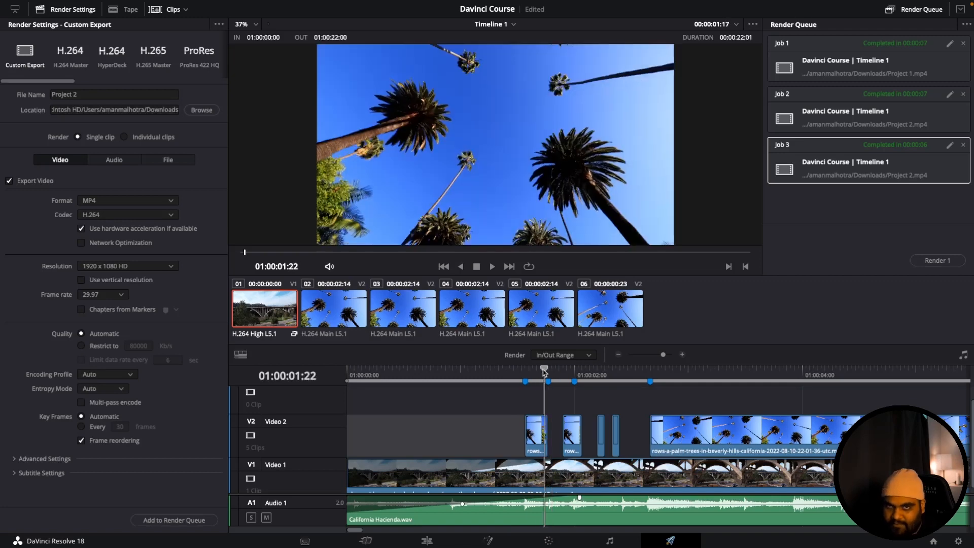
- Park the playhead at Marker 1 with the first short Video 2 clip selected, and switch to the Edit page
key(space)
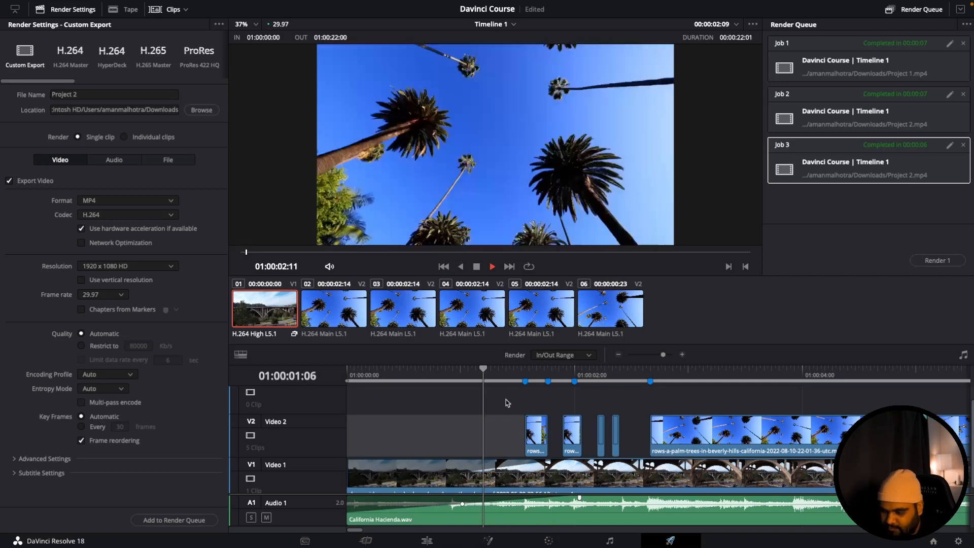
key(space)
click(539, 421)
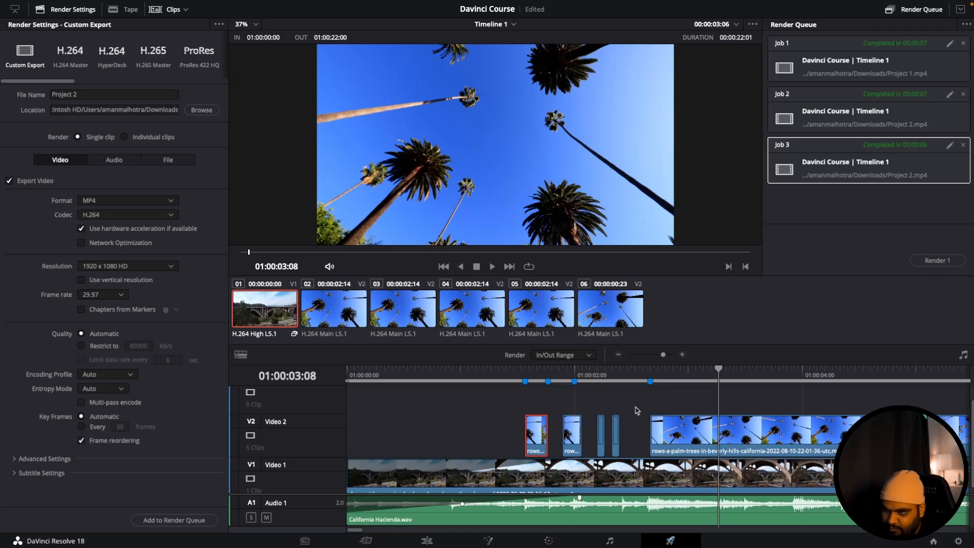
mouse_move(531, 374)
mouse_down()
mouse_move(548, 369)
mouse_move(525, 369)
mouse_up()
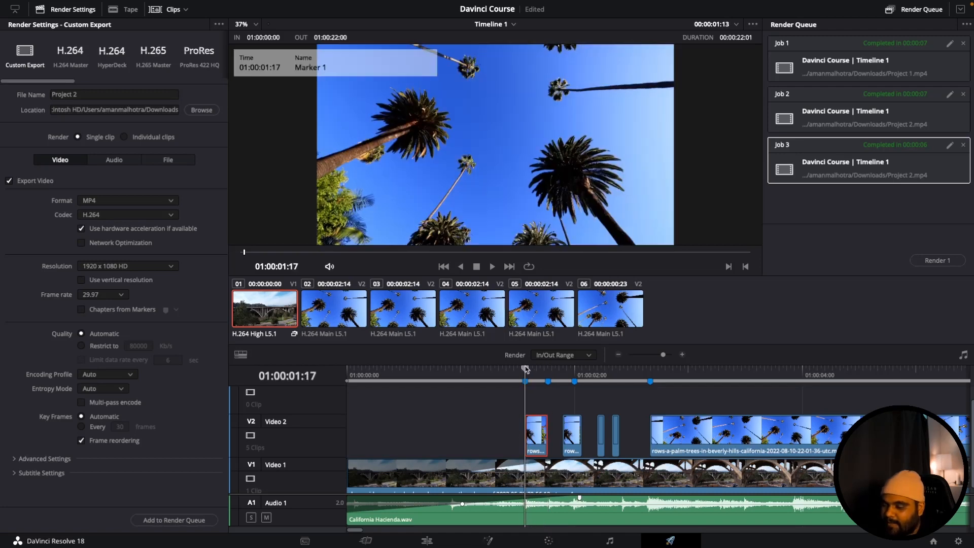
drag(665, 356, 665, 357)
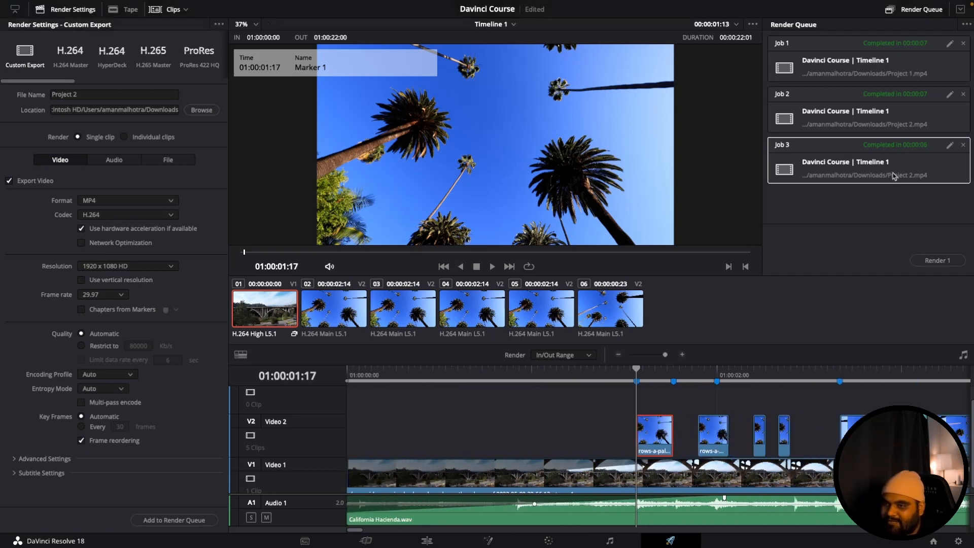
click(429, 541)
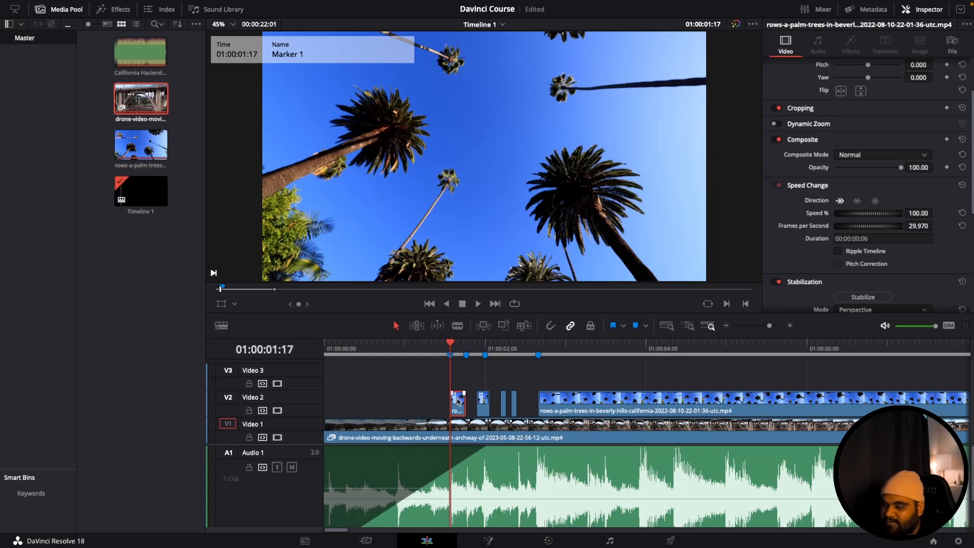
- Enable Dynamic Zoom on the first short palm clip with the Ease In option and save the project
scroll(827, 159, up, 3)
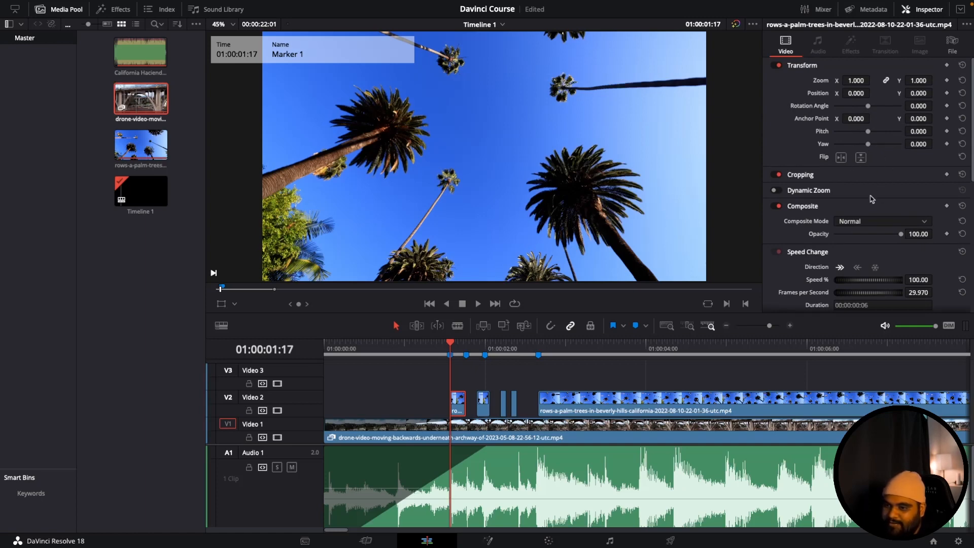
click(821, 191)
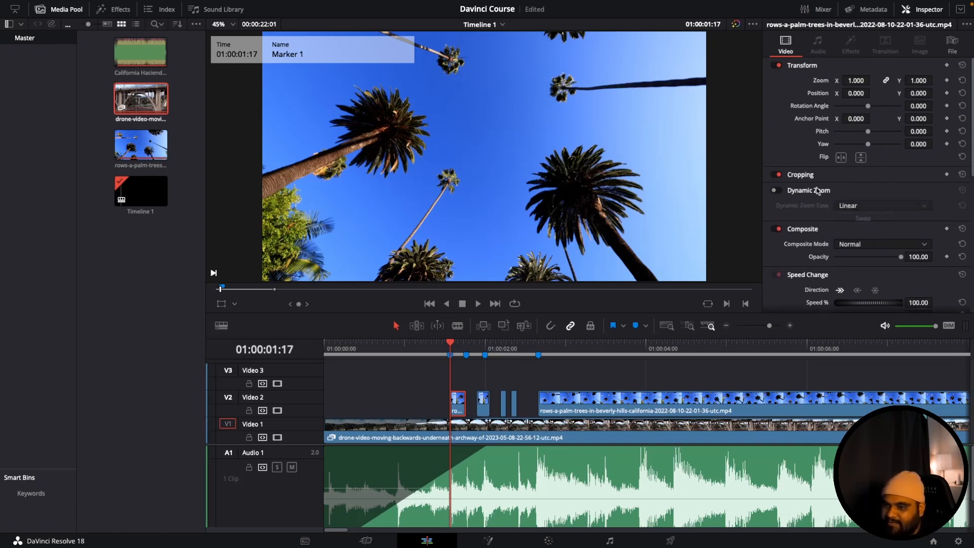
click(777, 190)
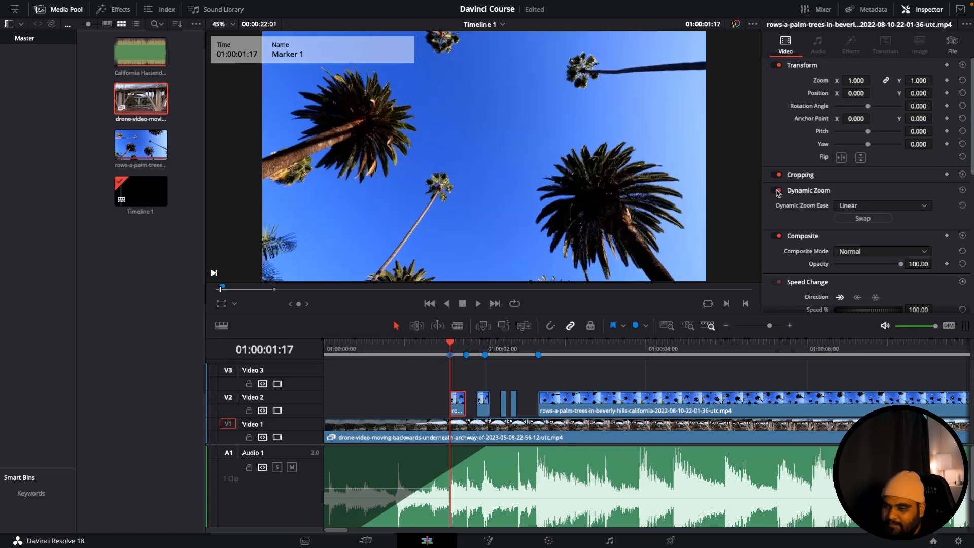
click(857, 206)
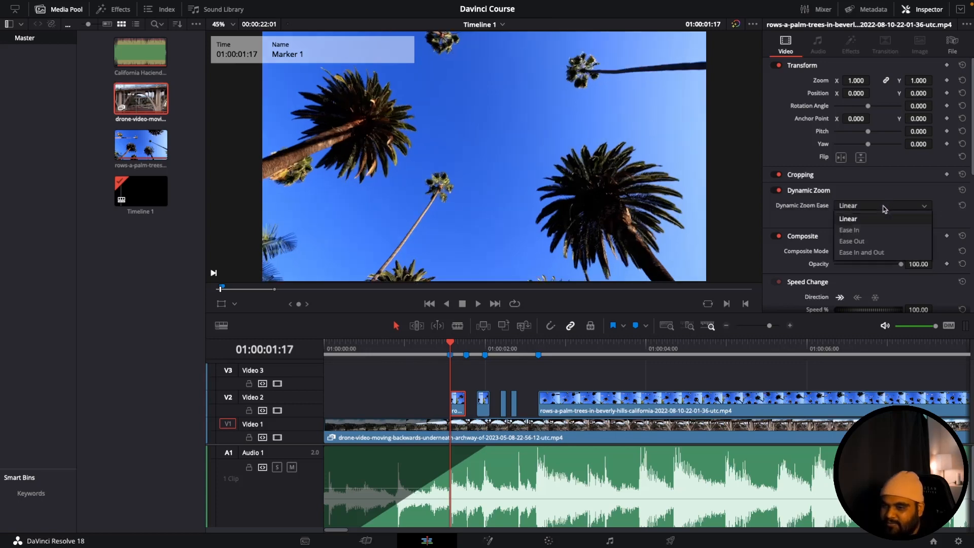
click(857, 229)
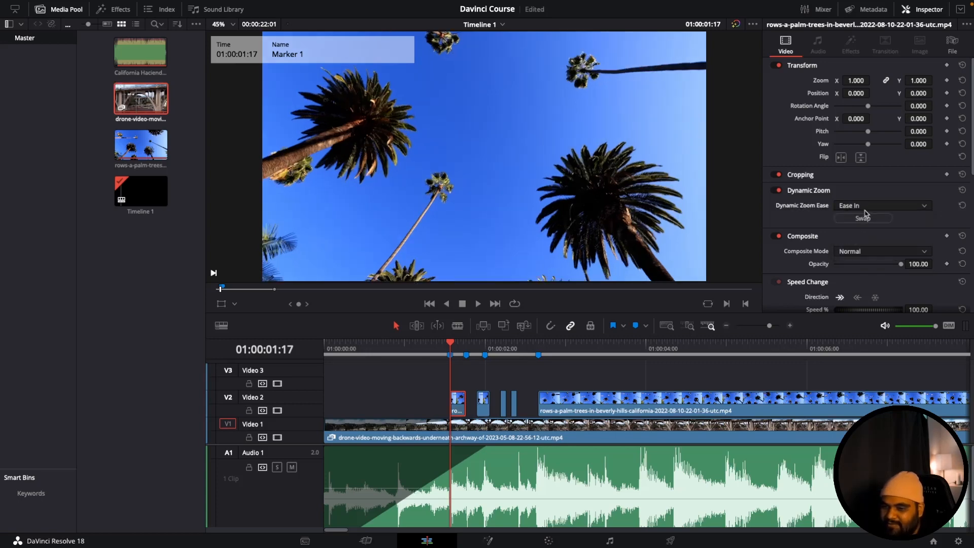
key(ctrl+s)
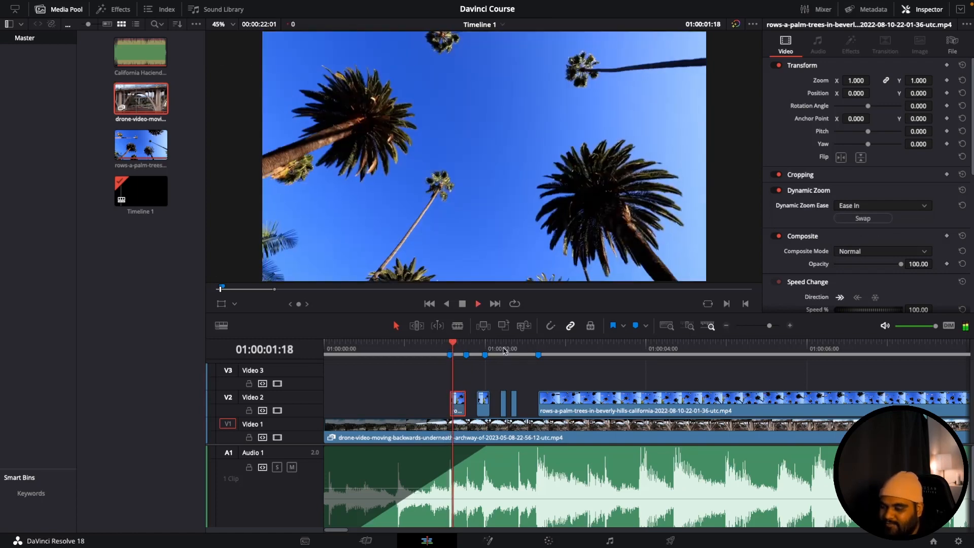
- Scrub through the first short palm clip from Marker 1 to check its zoom
key(space)
click(451, 345)
mouse_move(451, 344)
mouse_down()
mouse_move(467, 347)
mouse_move(456, 347)
mouse_up()
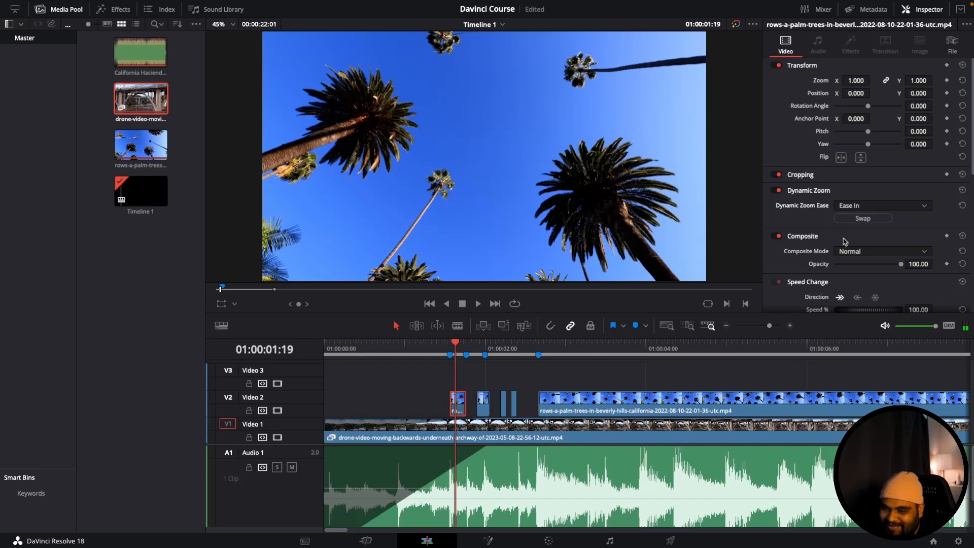
- Try Ease Out on the first short clip, then set its Dynamic Zoom Ease to Ease In and Out
click(862, 207)
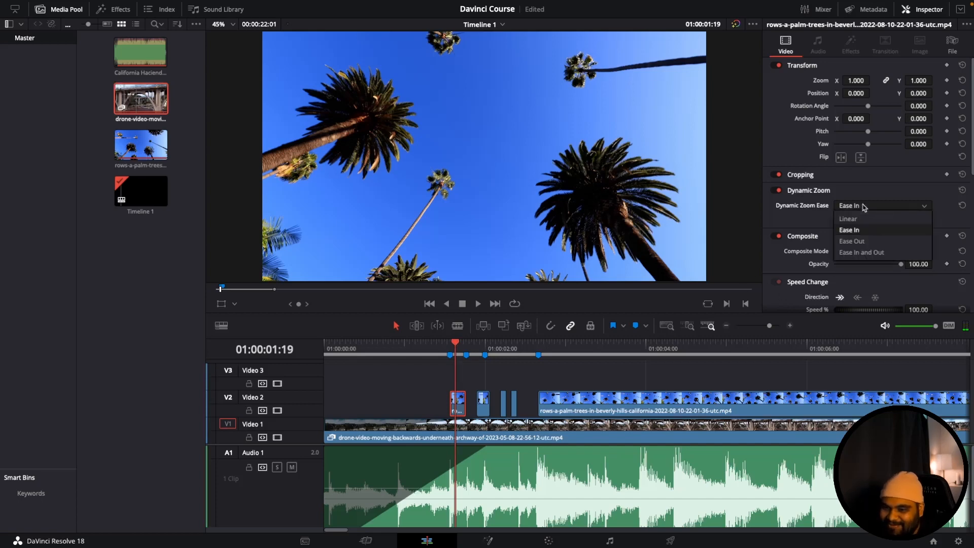
click(862, 241)
click(862, 205)
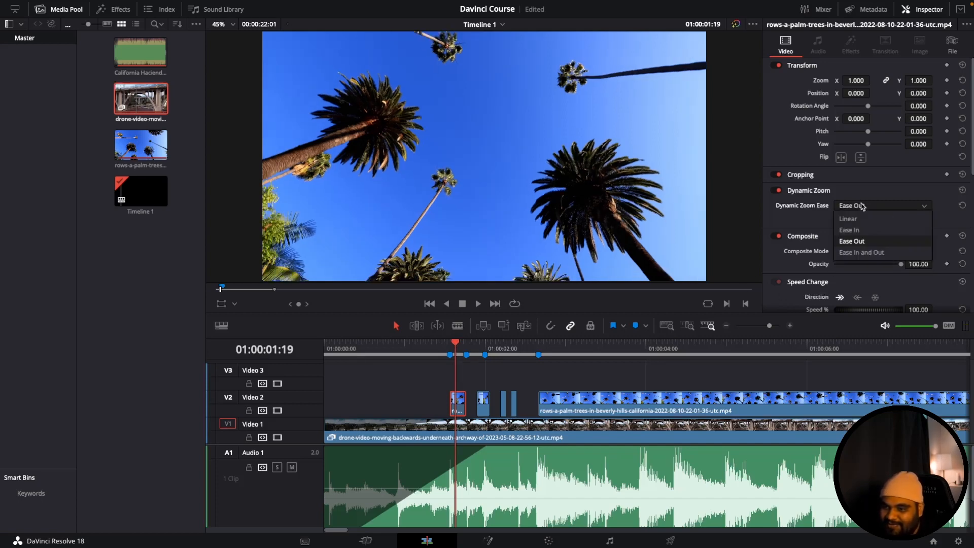
click(862, 252)
- Play the timeline from Marker 1 to review the first clip's Ease In and Out zoom
click(452, 344)
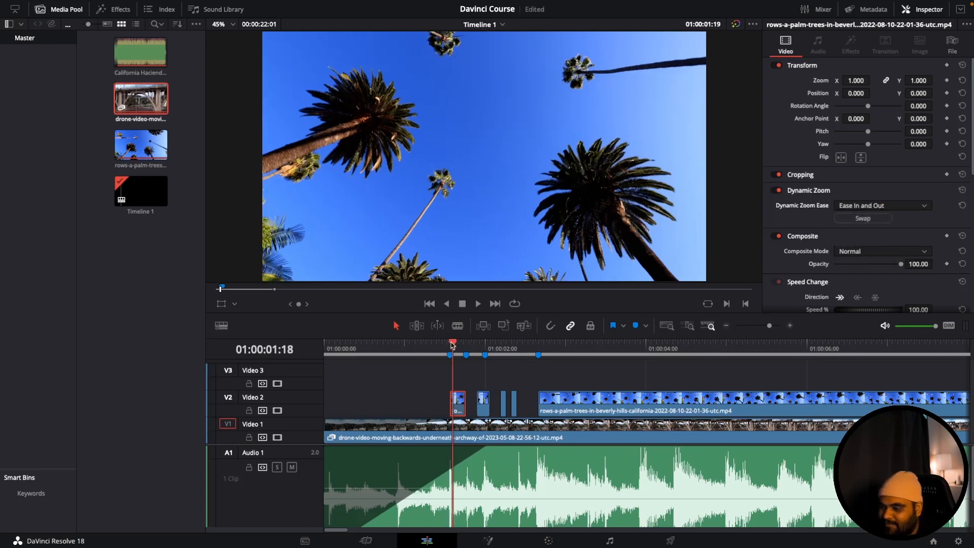
key(Left)
key(space)
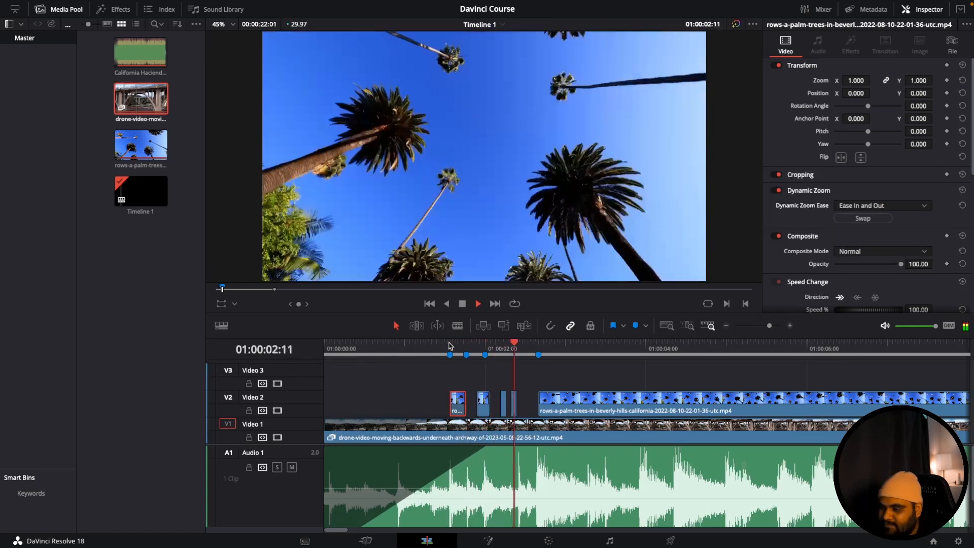
key(space)
click(450, 346)
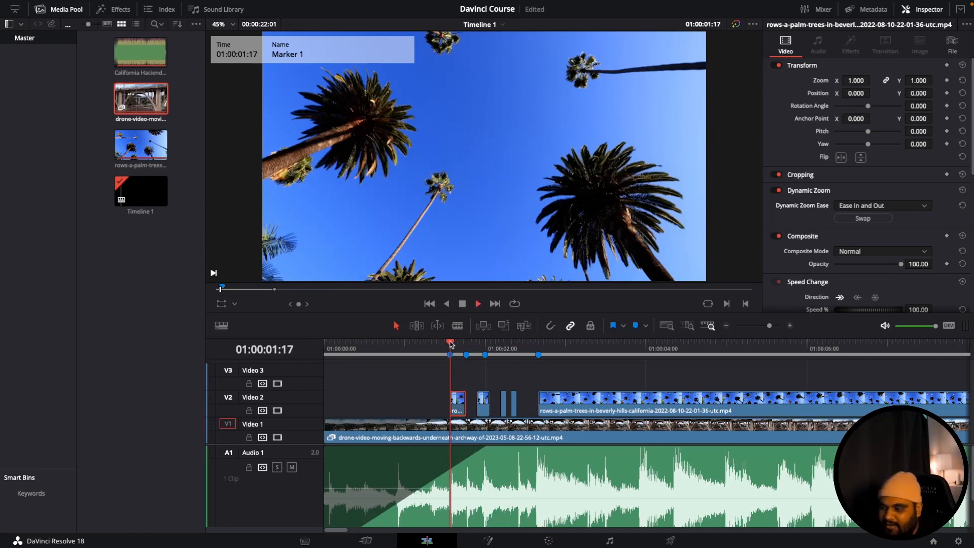
key(space)
key(space)
- Move the playhead to 01:00:01:27 and enable Dynamic Zoom on the second short palm clip, using Linear ease
drag(449, 345, 478, 340)
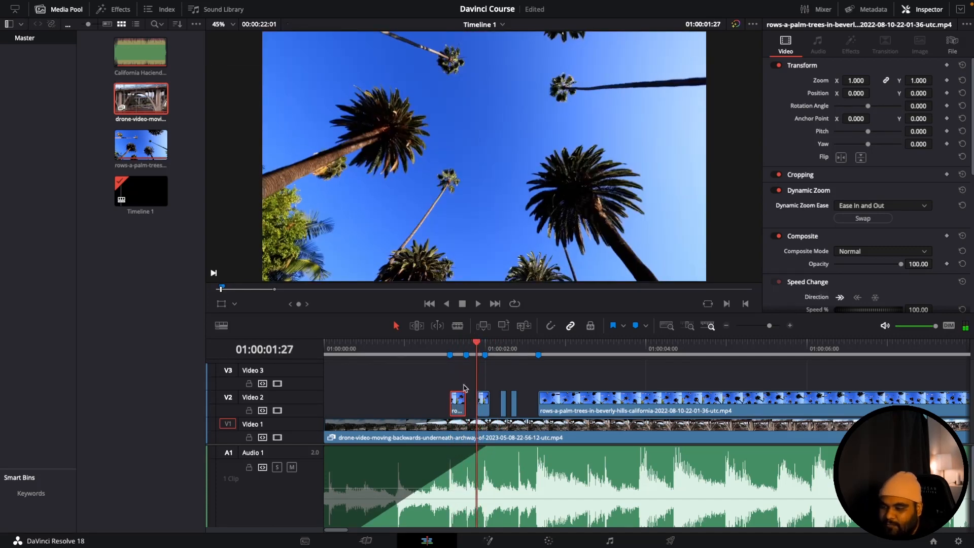
click(483, 399)
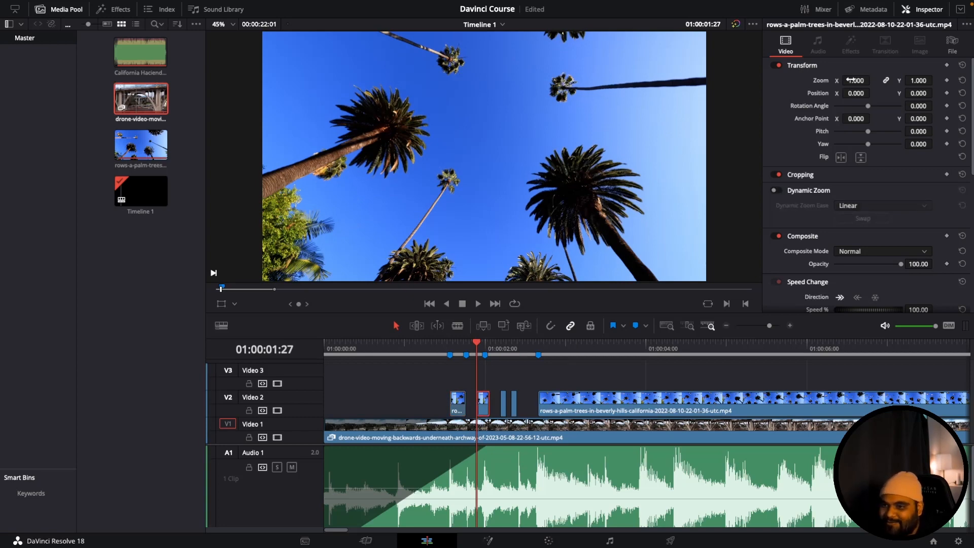
drag(855, 80, 851, 79)
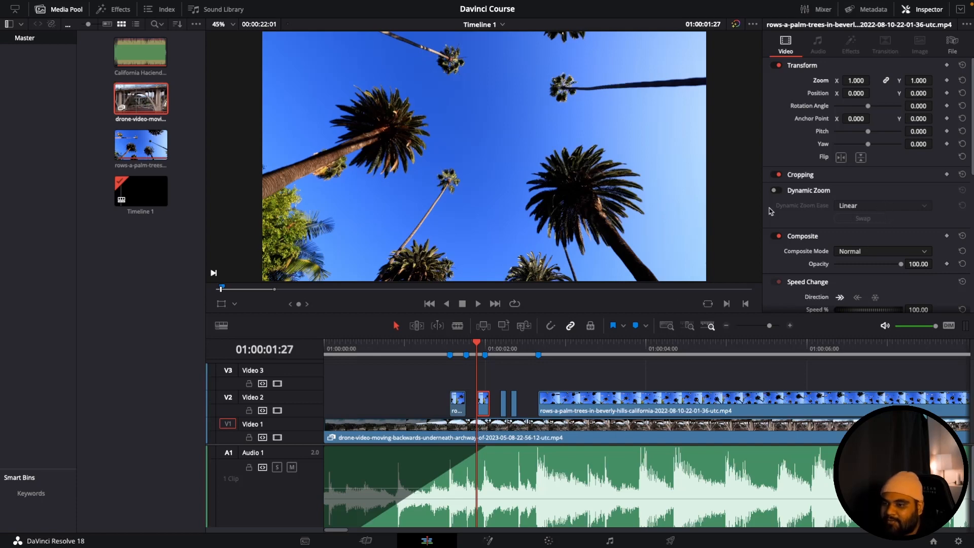
click(777, 191)
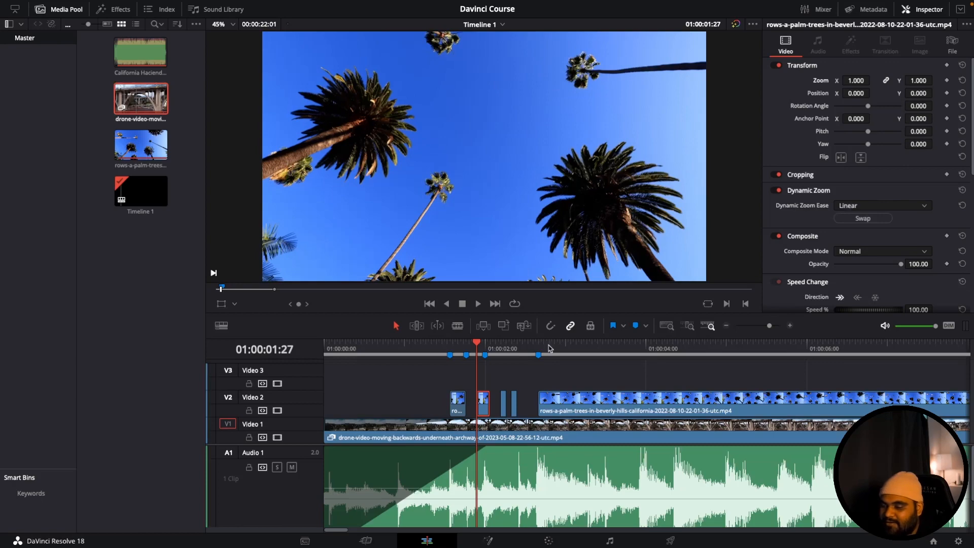
- Play back the short palm clips on Video 2 to review their dynamic zooms
key(space)
key(space)
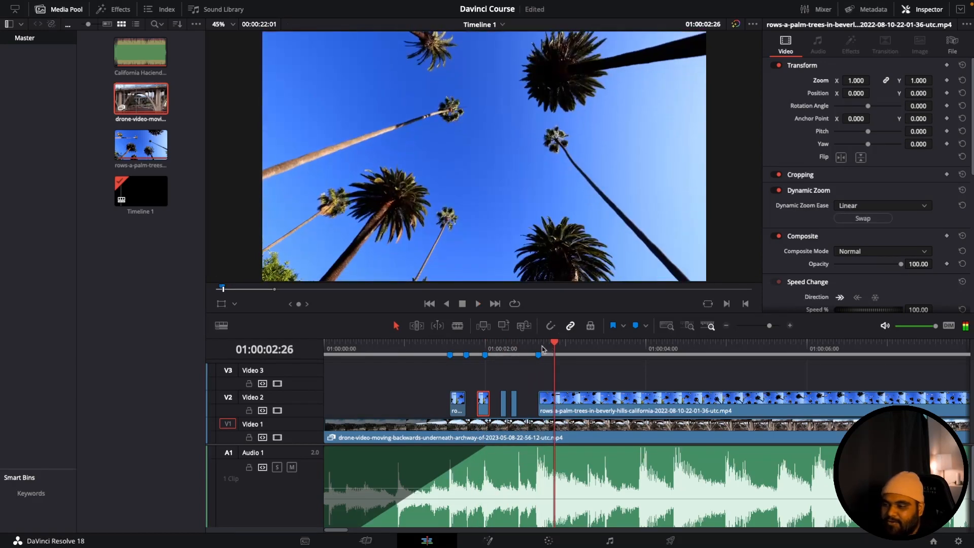
click(440, 346)
key(space)
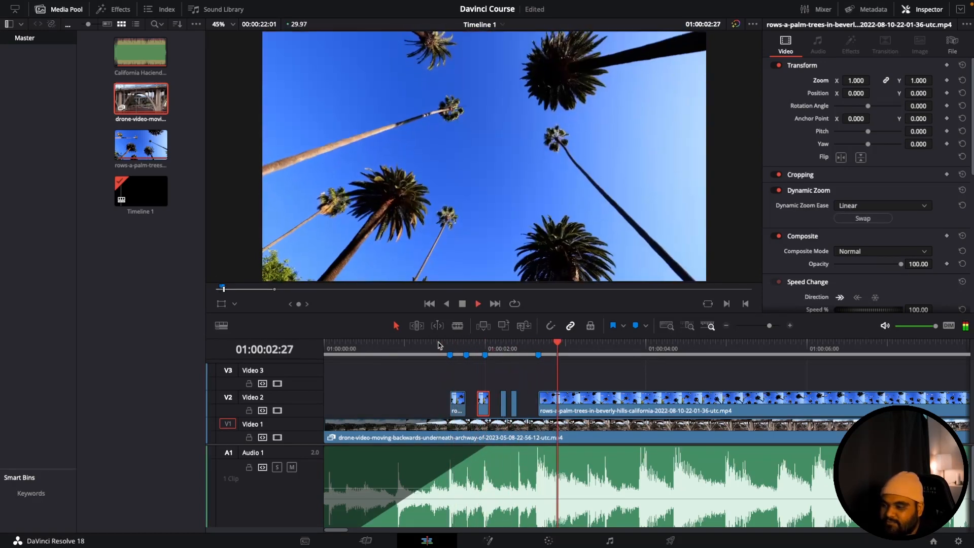
key(space)
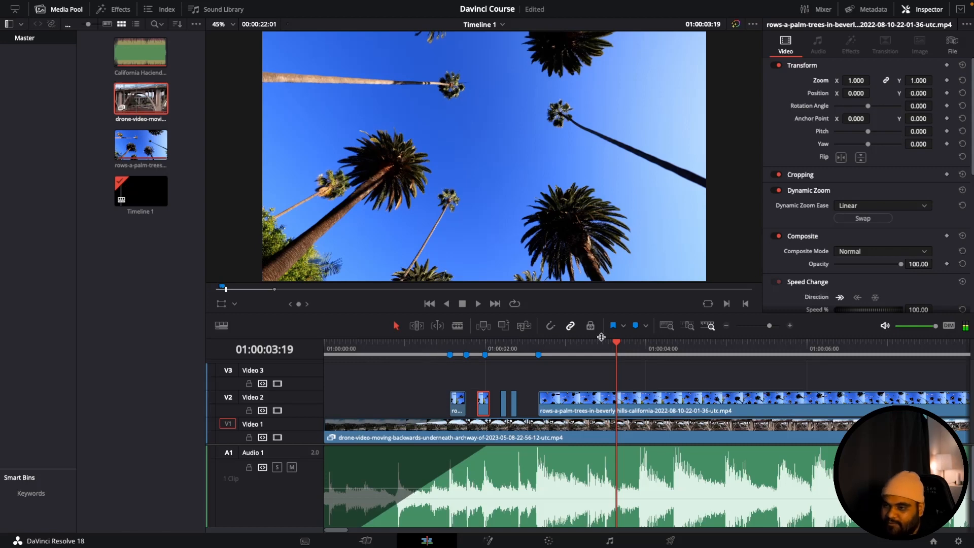
- Place the playhead at Marker 4 and select the long palm clip on Video 2
drag(572, 347, 542, 345)
click(539, 344)
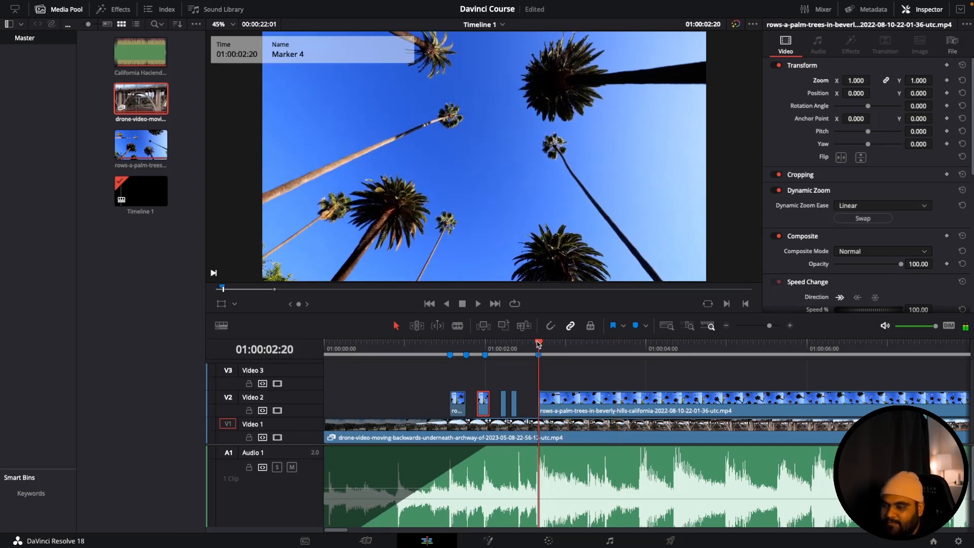
click(573, 400)
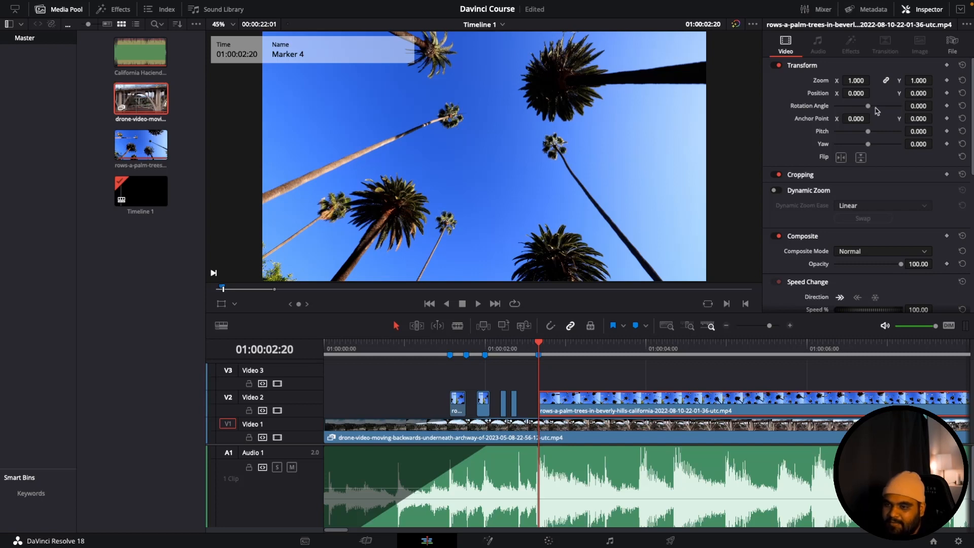
- Try out the rotation, yaw and vertical flip on the long palm clip, restoring its original orientation
drag(868, 106, 888, 136)
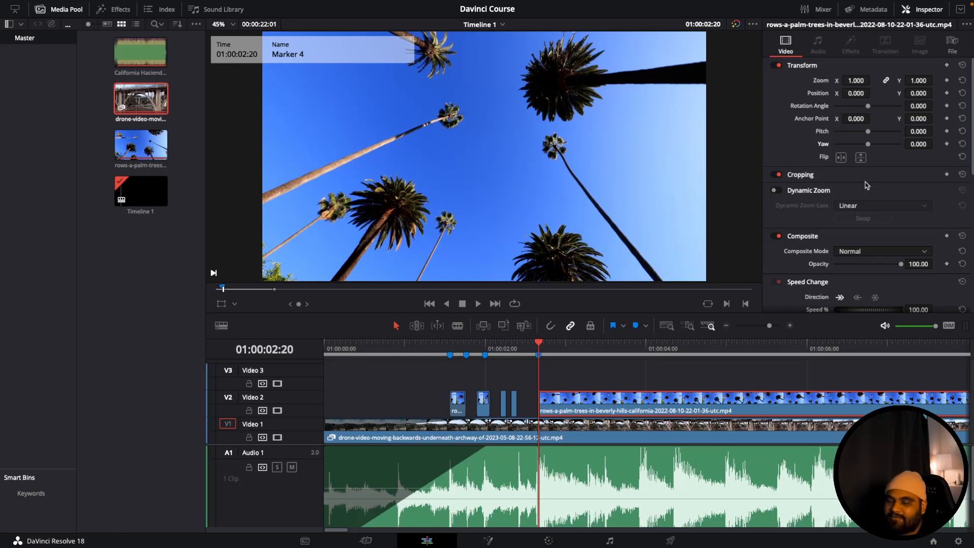
click(861, 158)
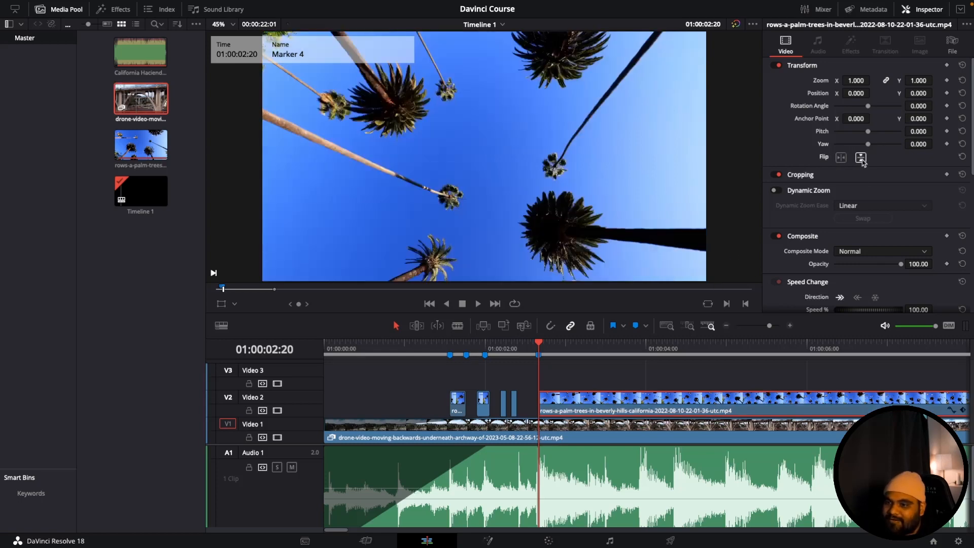
click(861, 158)
click(862, 158)
click(861, 158)
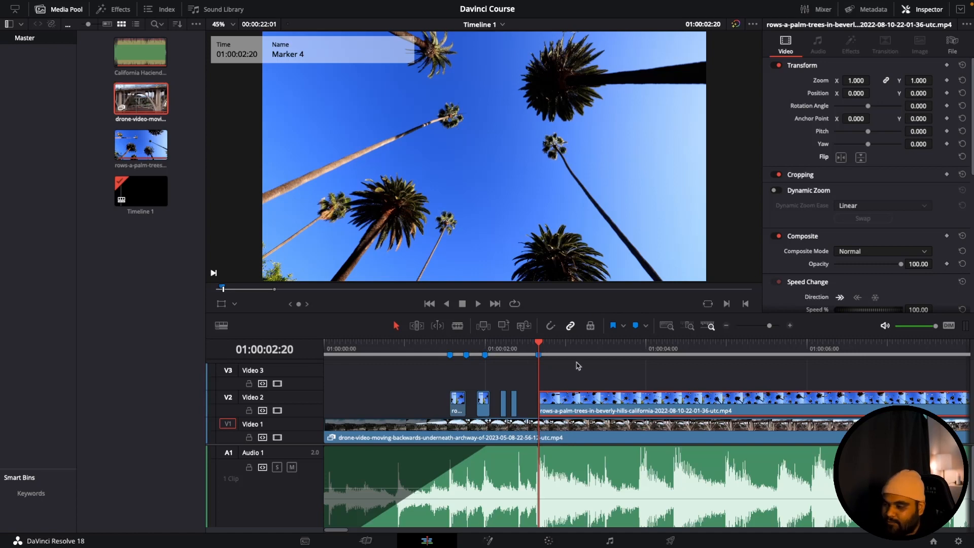
- Enable Dynamic Zoom on the long palm clip with the Ease In option and save the project
click(779, 190)
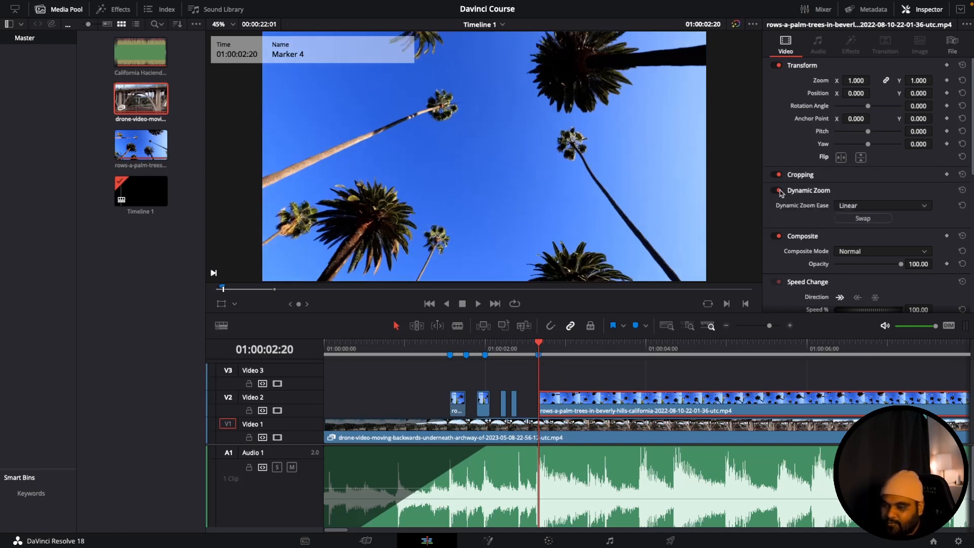
click(855, 206)
click(856, 229)
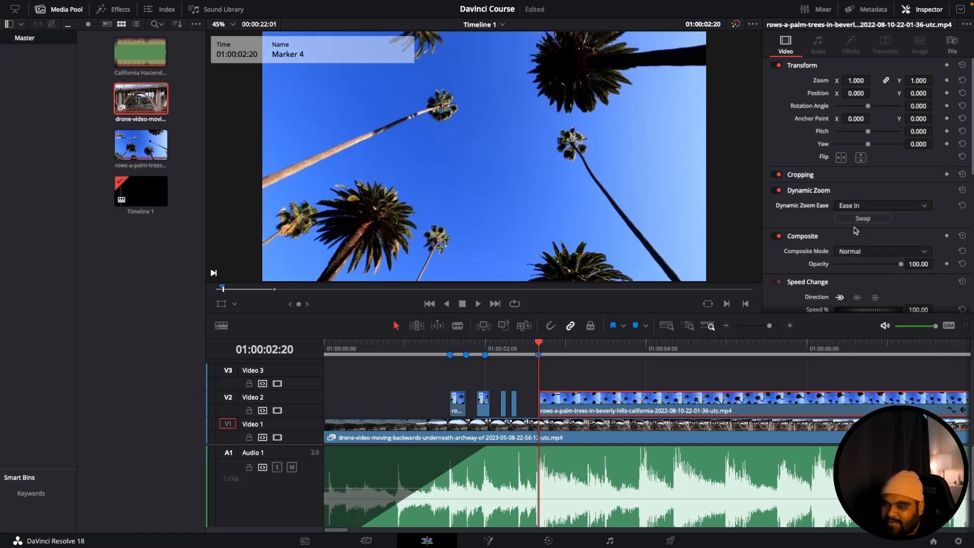
key(ctrl+s)
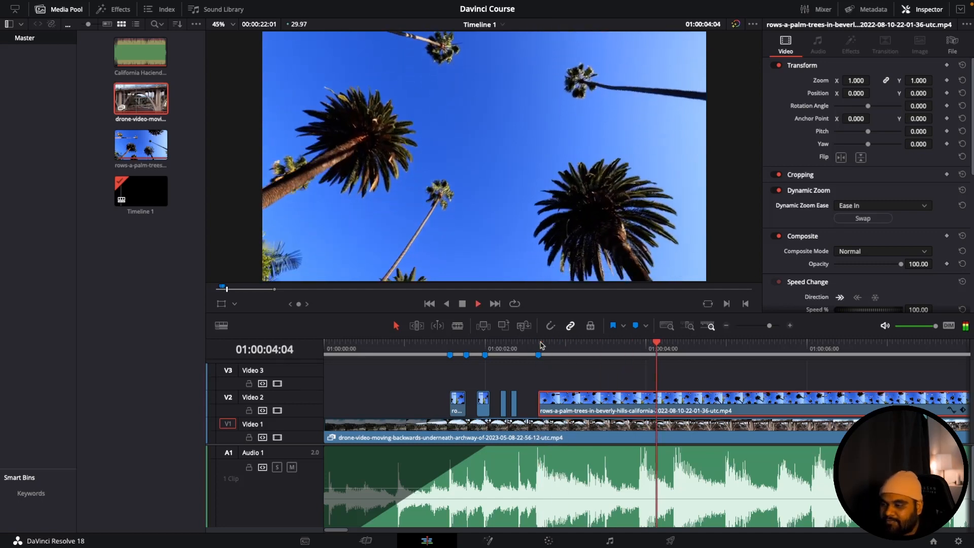
- Play further through the long palm clip to review its zoom, and show its full length in the timeline
key(space)
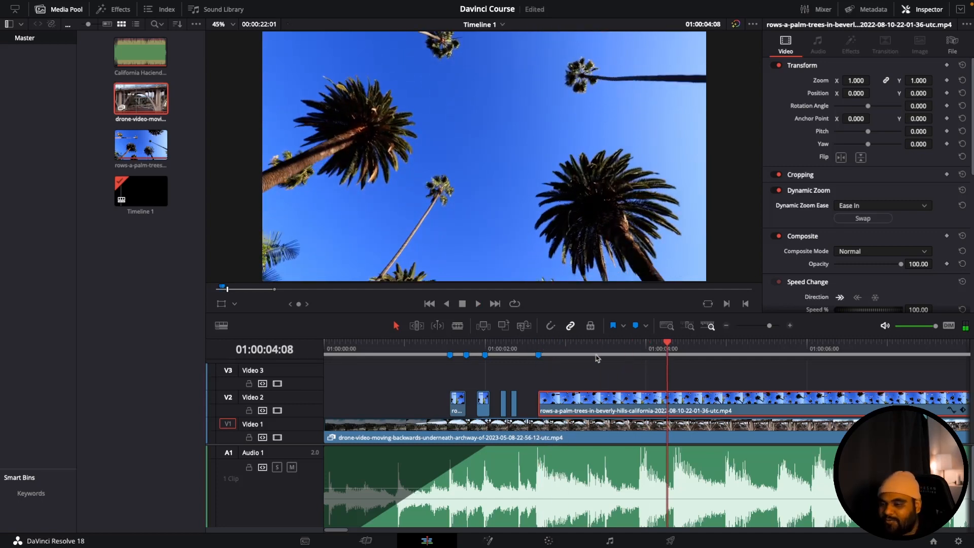
key(space)
key(space)
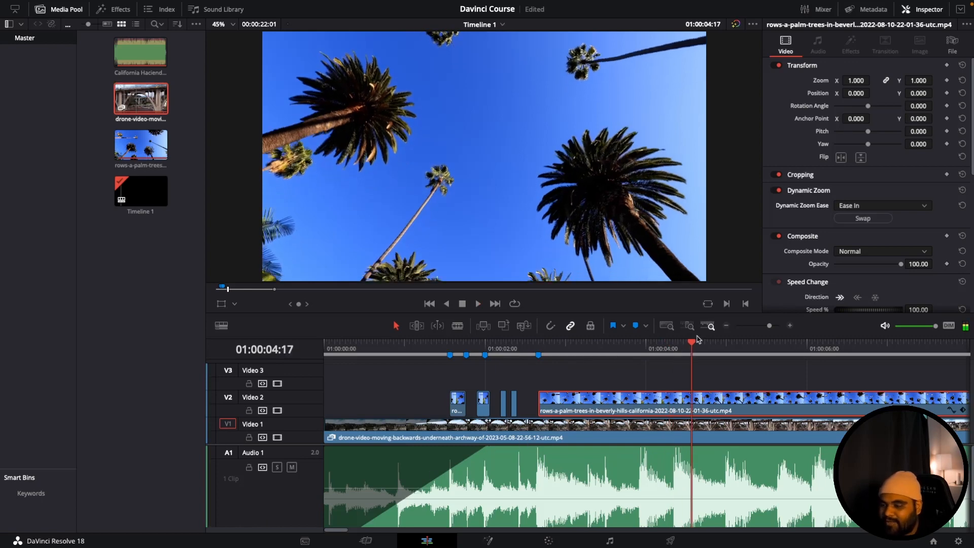
mouse_move(768, 325)
mouse_down()
mouse_move(754, 326)
mouse_move(764, 325)
mouse_up()
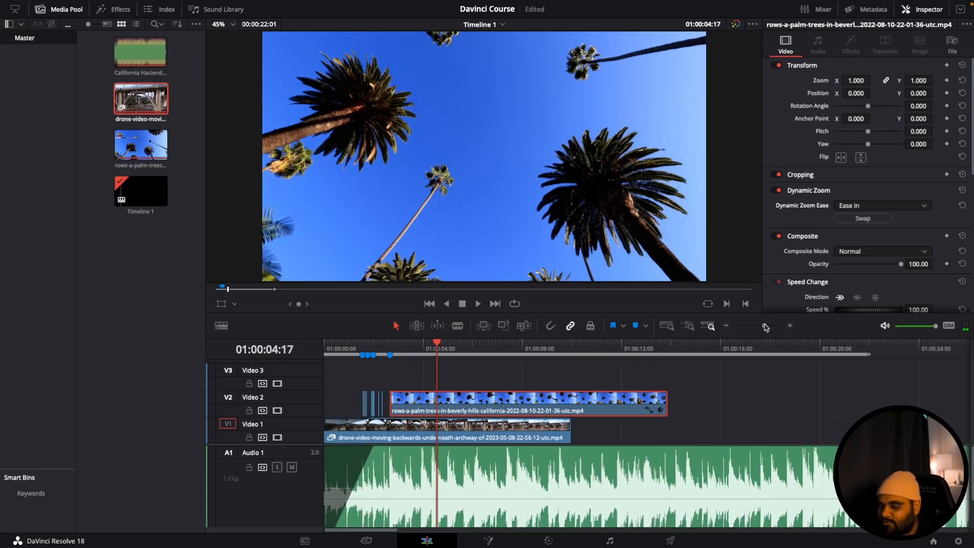
- Try adjusting the long palm clip's Zoom value near its end and undo the change
drag(465, 344, 662, 344)
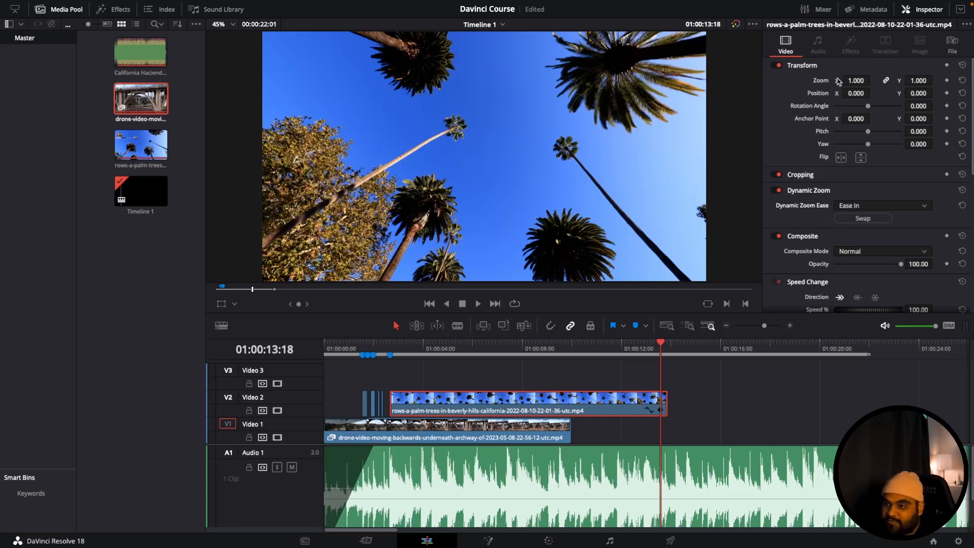
drag(846, 81, 846, 80)
key(super+z)
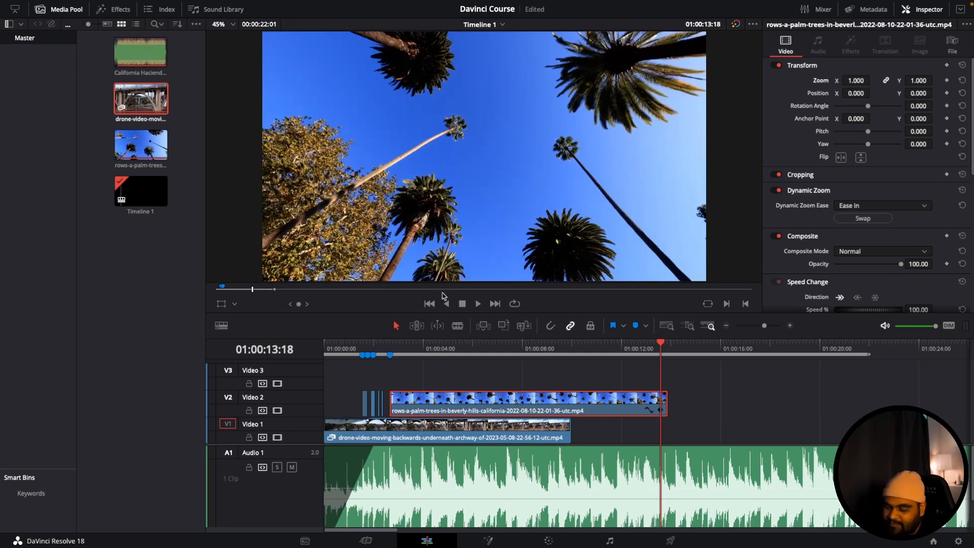
- Play the timeline from before the short palm clips into the long palm clip to review its dynamic zoom
click(456, 344)
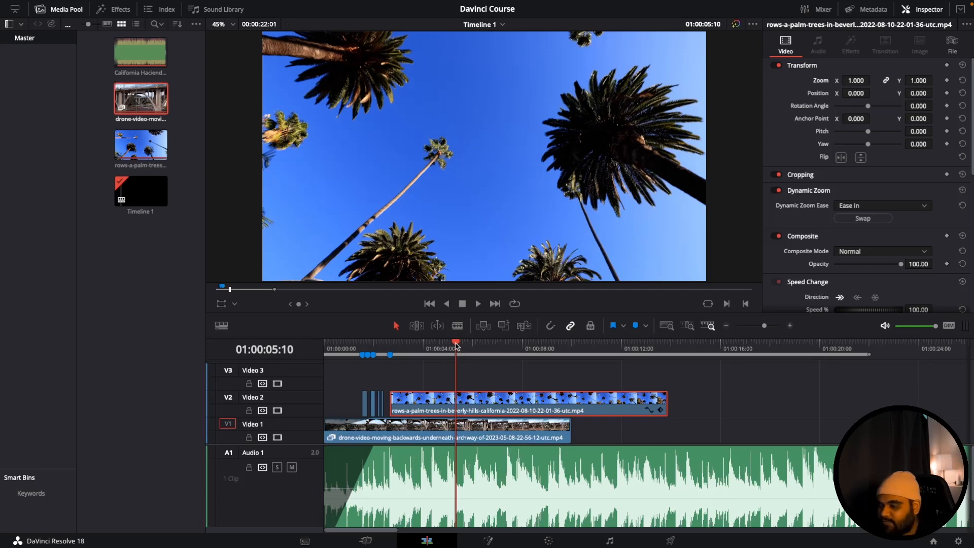
drag(456, 346, 347, 349)
key(space)
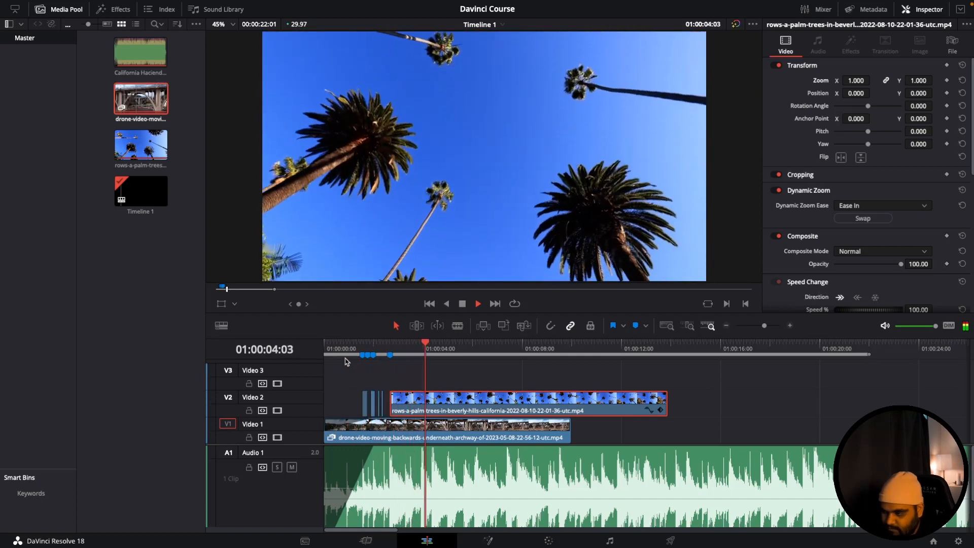
key(space)
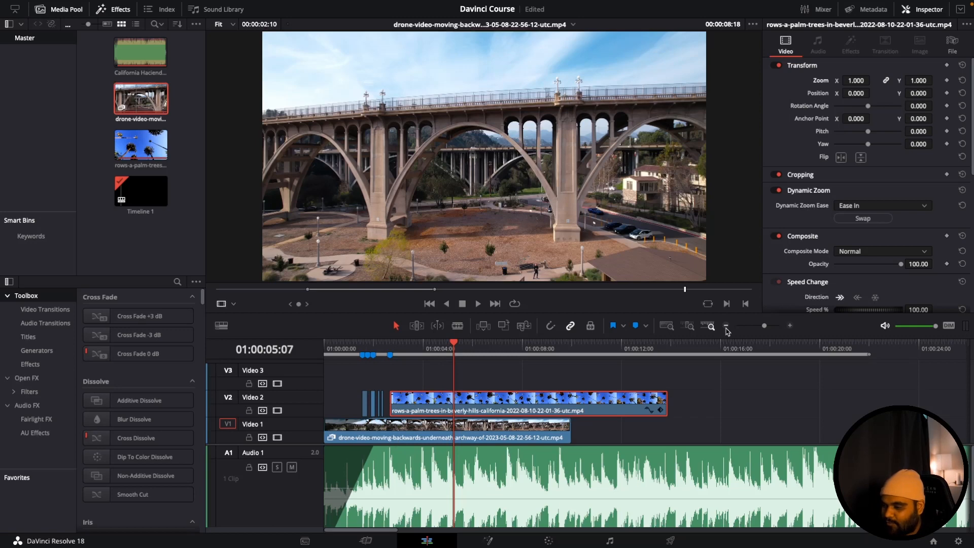
- Split the bridge clip on Video 1 where the long palm clip starts at Marker 4
drag(764, 325, 770, 329)
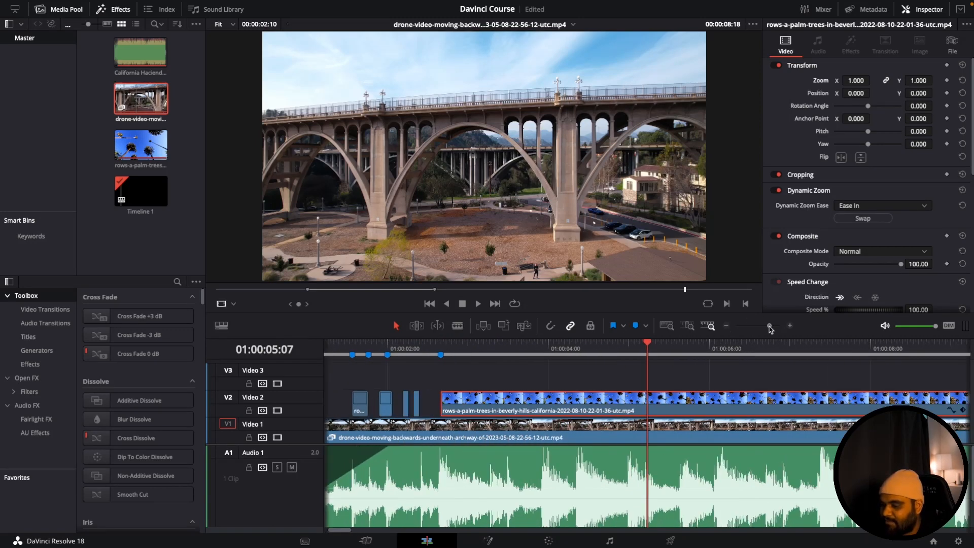
scroll(374, 402, left, 2)
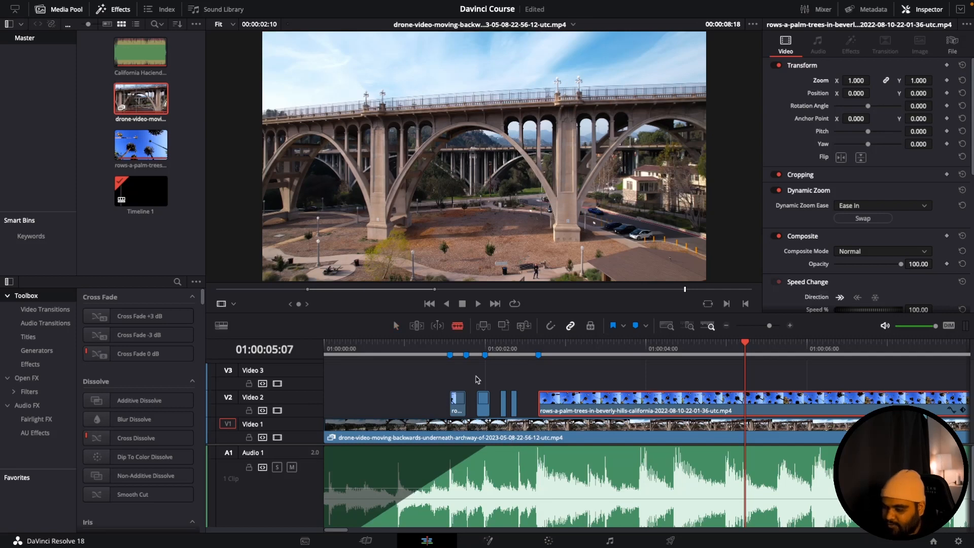
click(538, 426)
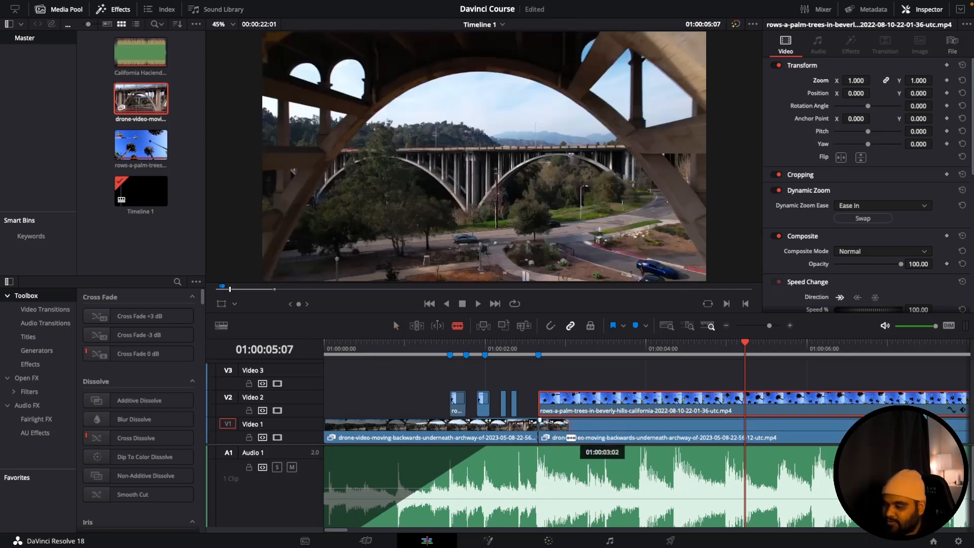
- Delete the bridge segment beneath the long palm clip and move that palm clip straight down to Video 1
key(a)
click(595, 431)
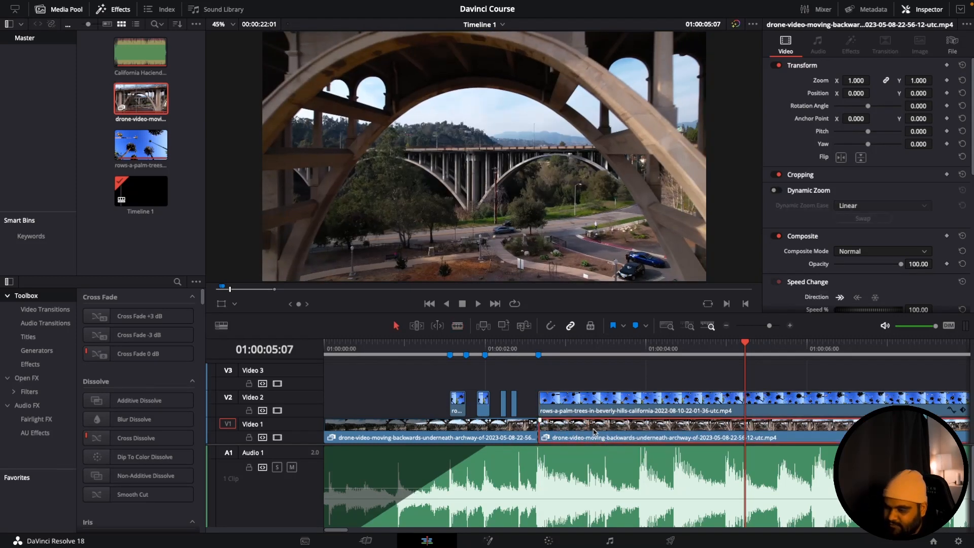
key(BackSpace)
drag(575, 400, 575, 428)
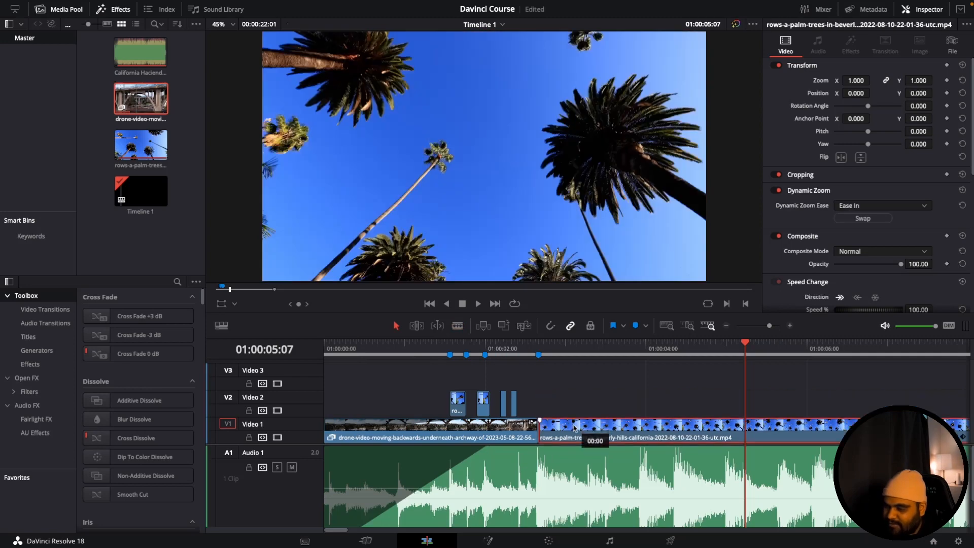
key(Up)
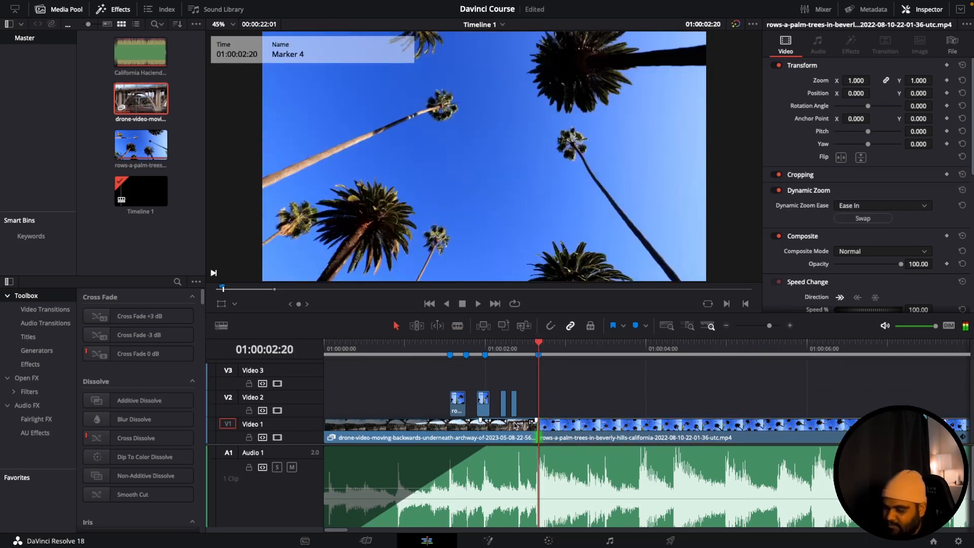
- Split the bridge clip on Video 1 at the start and end of each short palm clip above it
key(b)
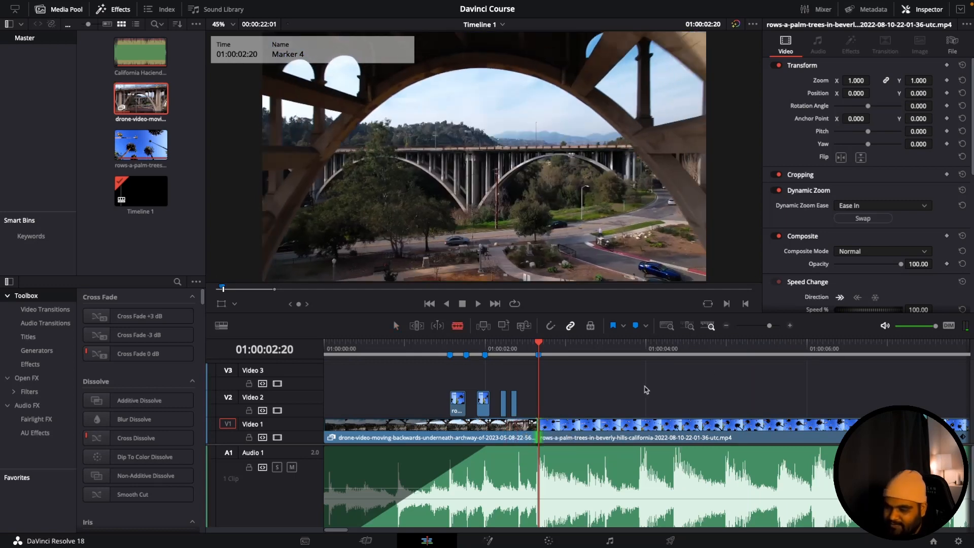
drag(769, 325, 778, 325)
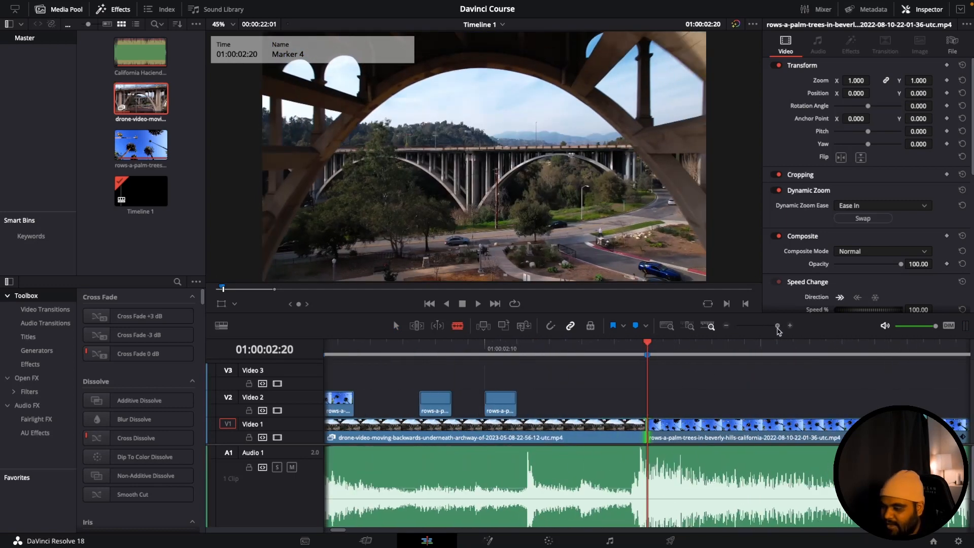
click(508, 350)
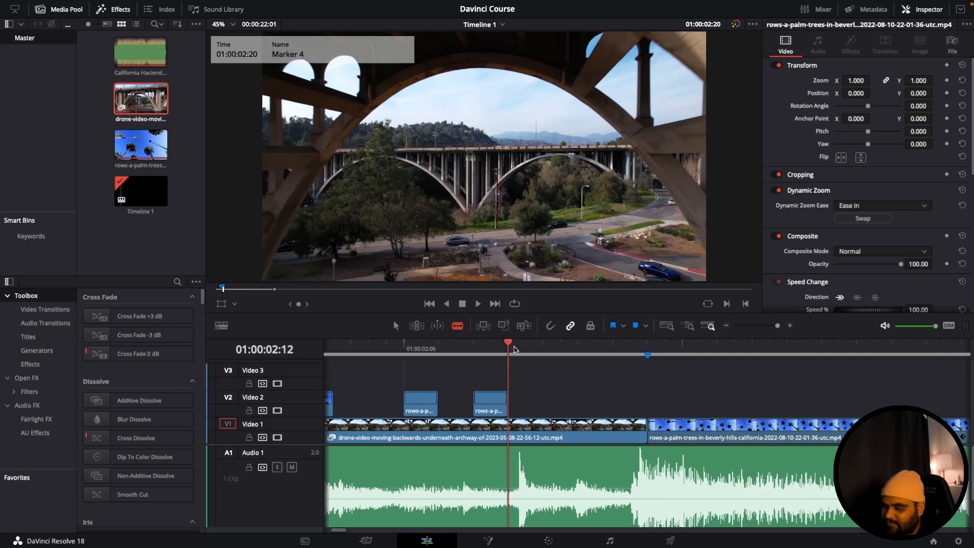
click(508, 426)
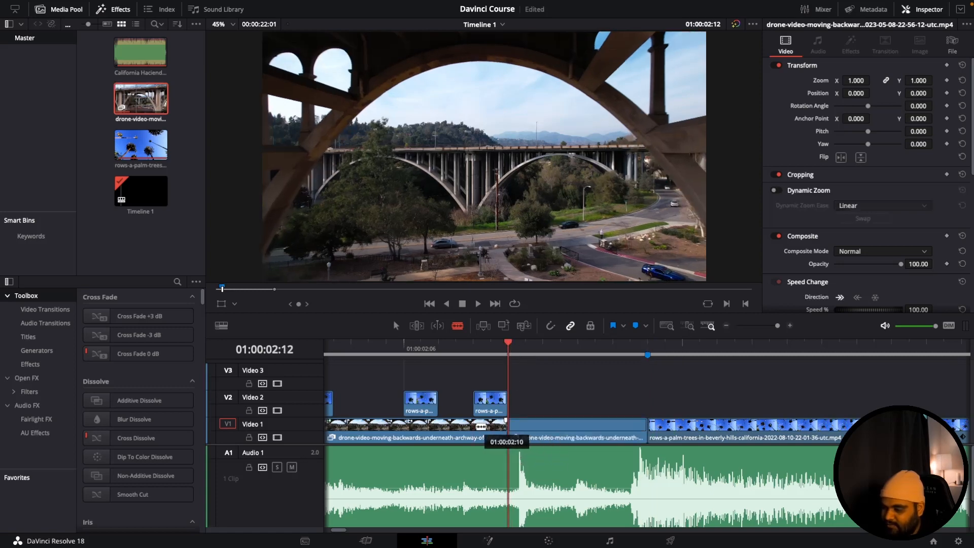
click(475, 427)
click(439, 427)
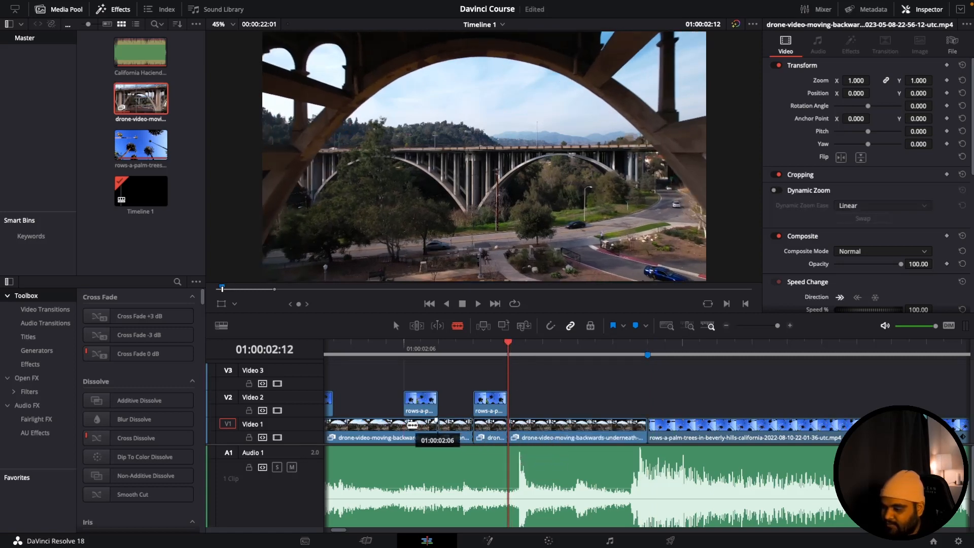
click(405, 426)
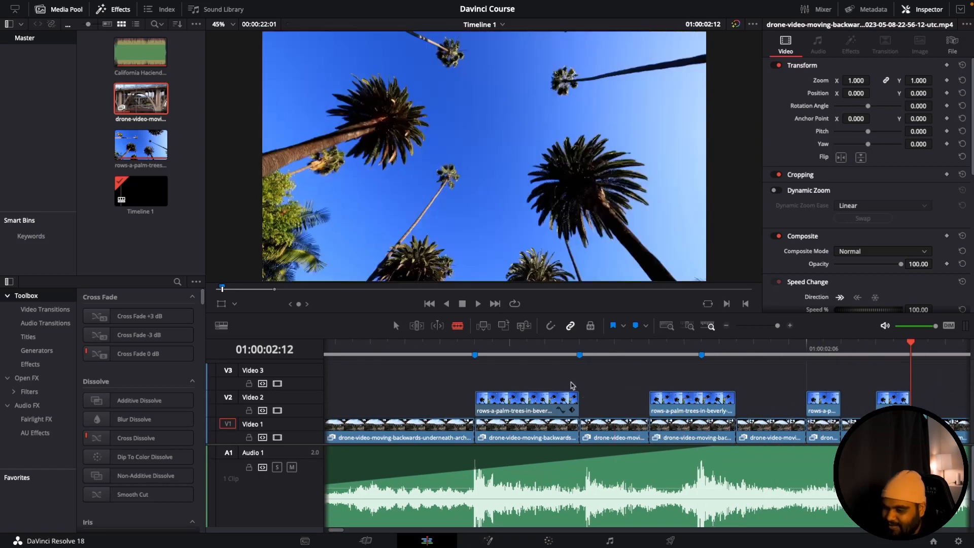
- Replace the bridge segments beneath the first two short palm clips by deleting them and moving those palm clips down to Video 1
key(BackSpace)
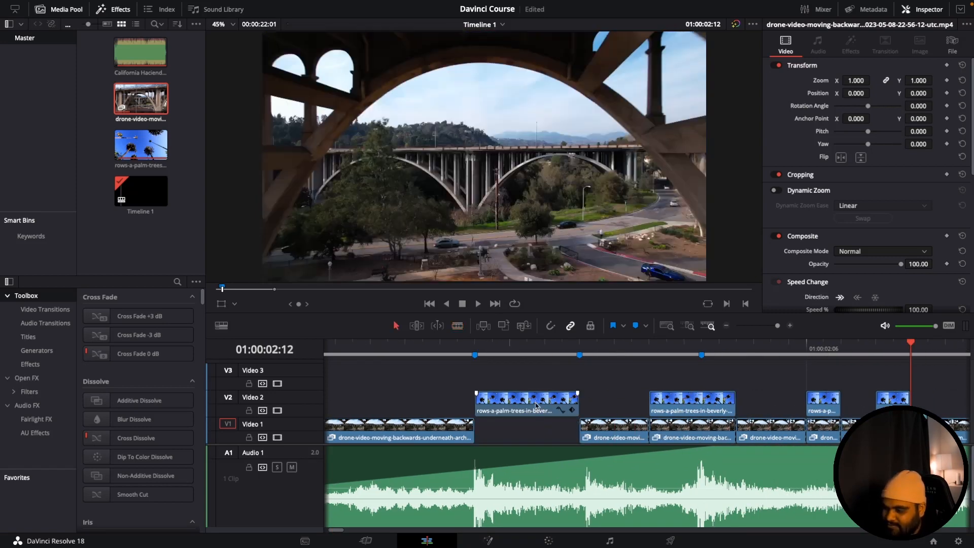
drag(537, 404, 538, 429)
click(672, 433)
key(BackSpace)
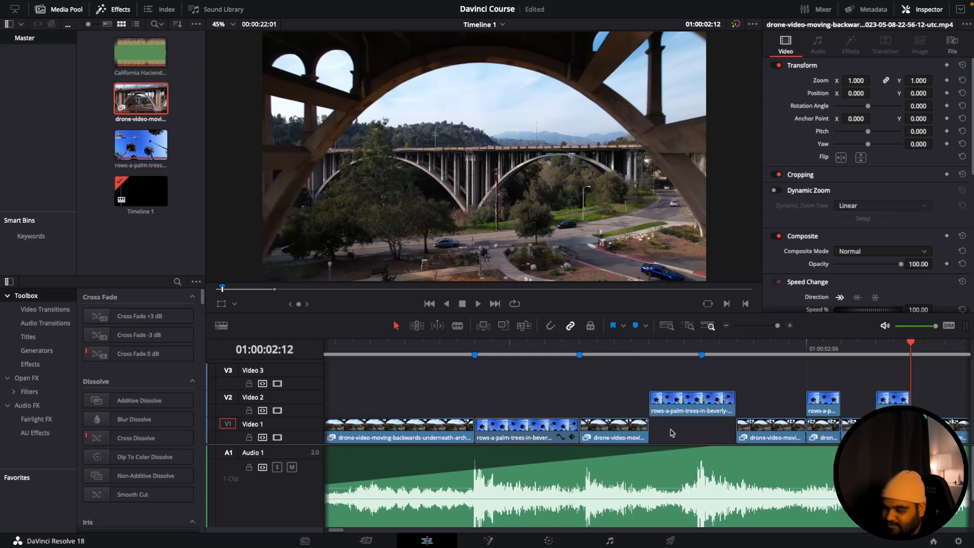
drag(678, 404, 680, 431)
- Delete the bridge segments beneath the last two short palm clips and move those palm clips down to Video 1
click(827, 429)
key(BackSpace)
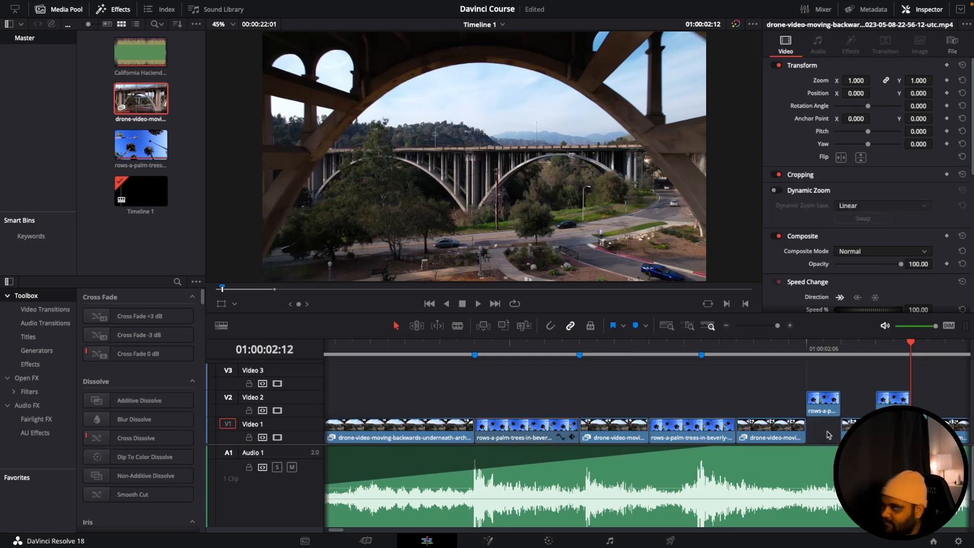
scroll(828, 435, right, 4)
drag(721, 405, 721, 428)
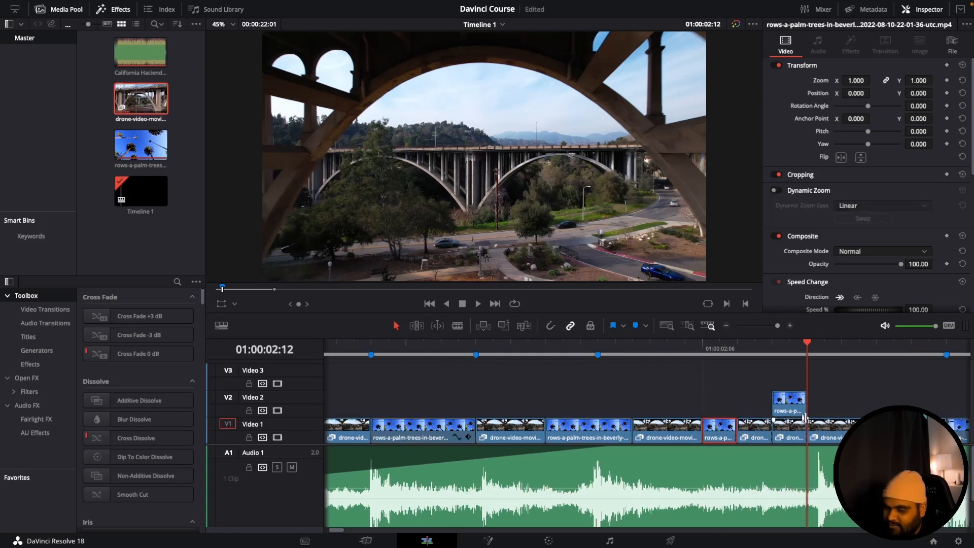
click(790, 431)
key(BackSpace)
drag(790, 404, 790, 427)
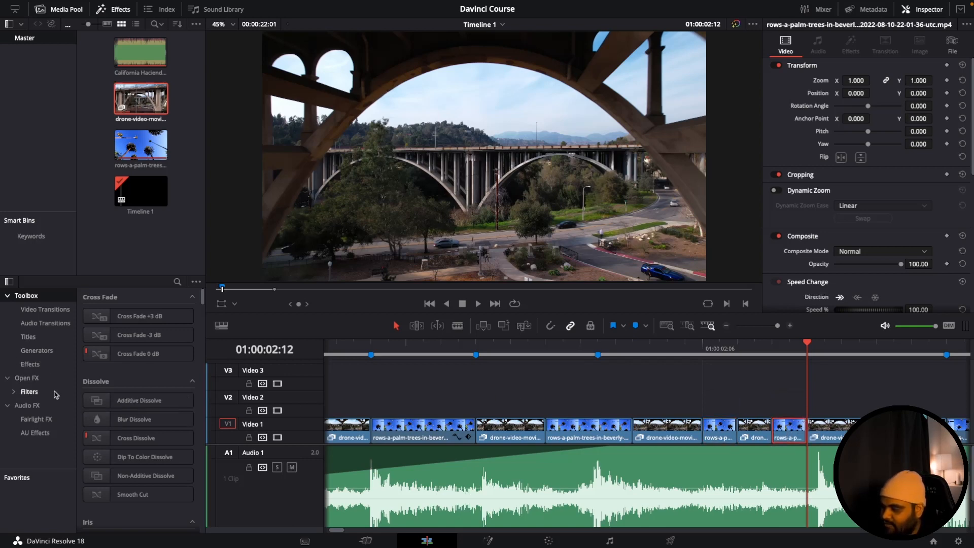
- Preview the available video transitions and add Film Strip at the cut into the first short palm clip
scroll(140, 421, down, 10)
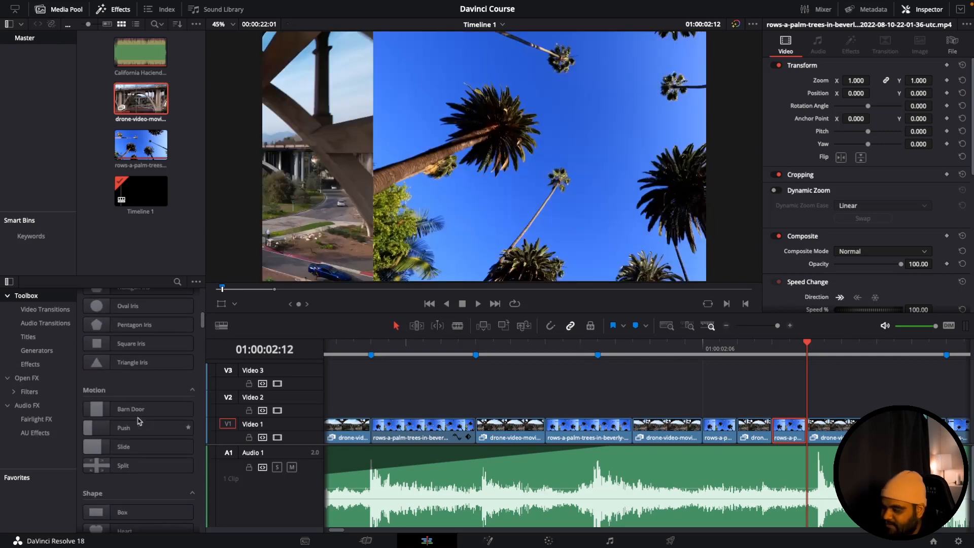
scroll(140, 421, up, 1)
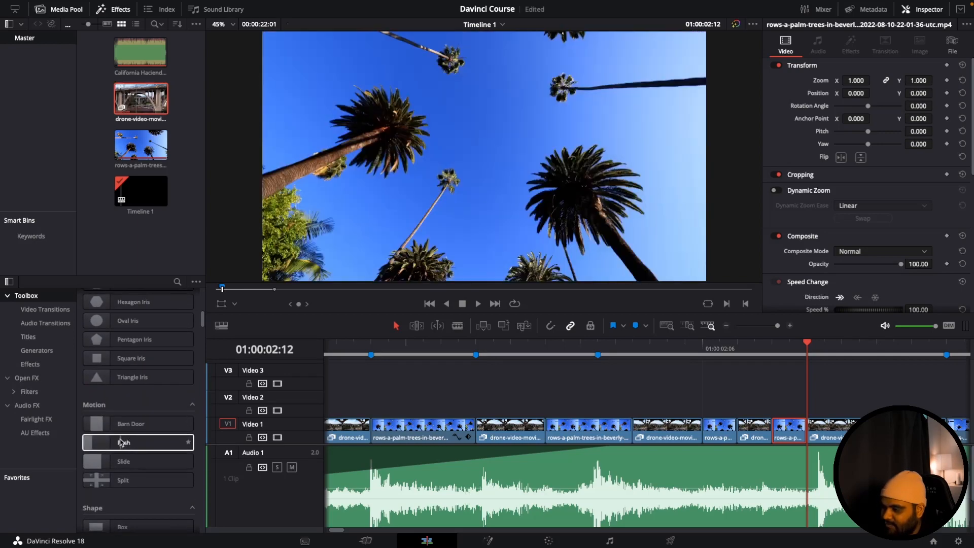
scroll(142, 443, down, 8)
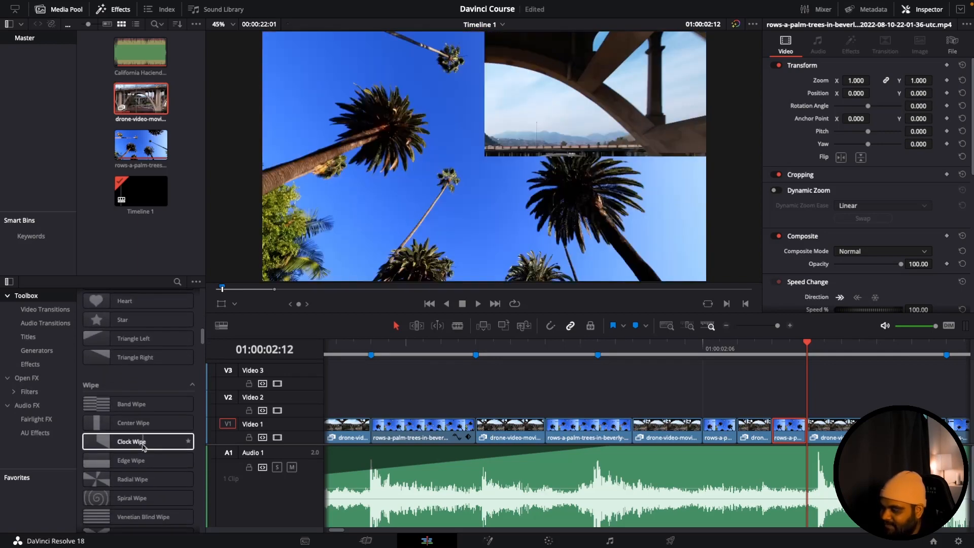
scroll(145, 441, down, 8)
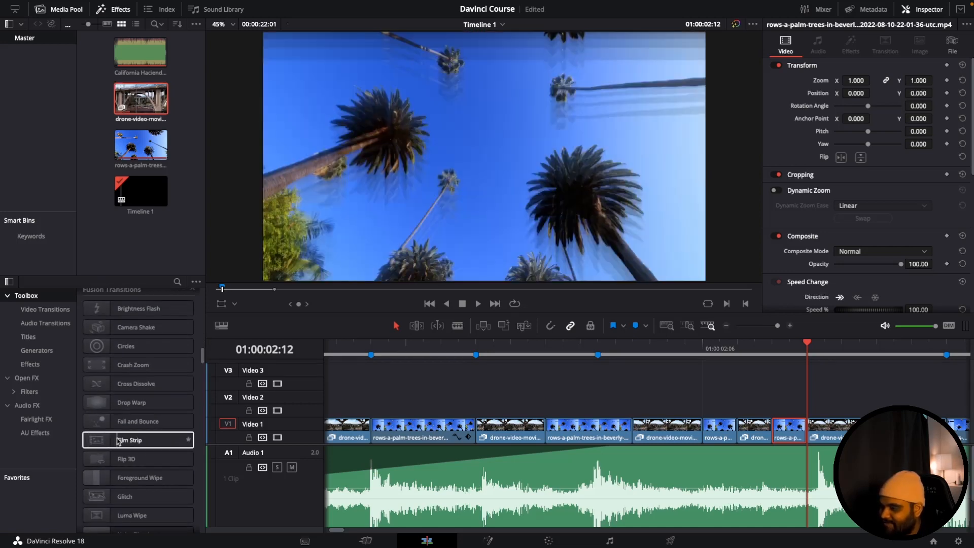
drag(121, 441, 401, 431)
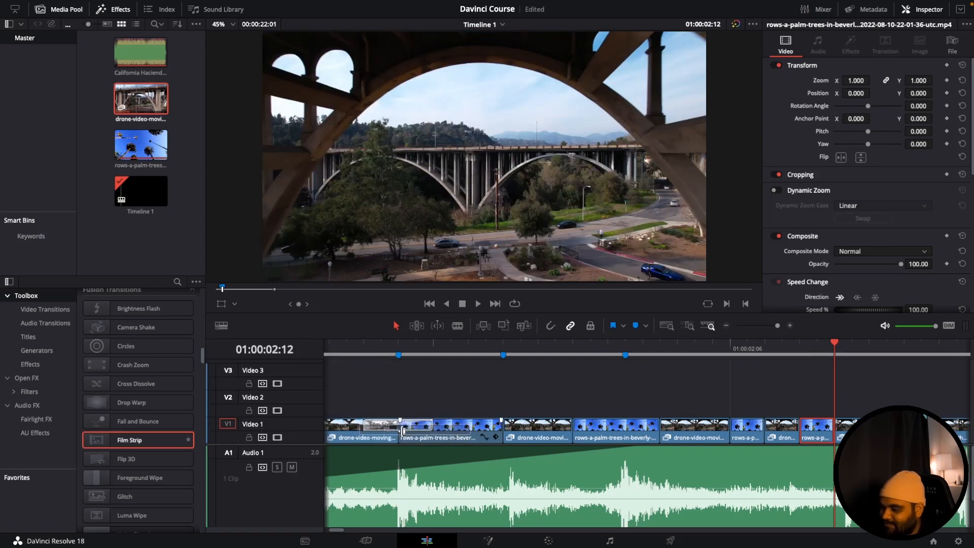
- Play and scrub through the Film Strip transition to review it
click(364, 345)
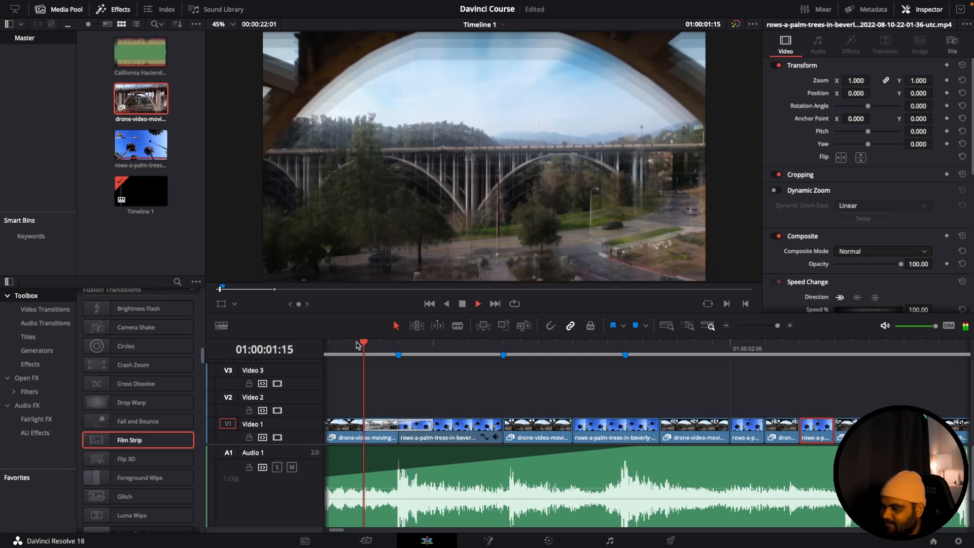
key(space)
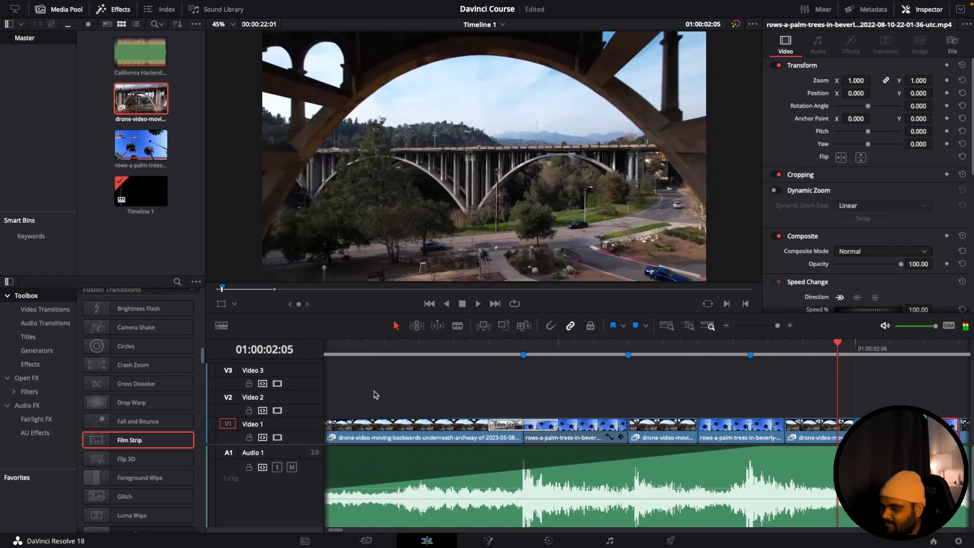
click(595, 347)
key(space)
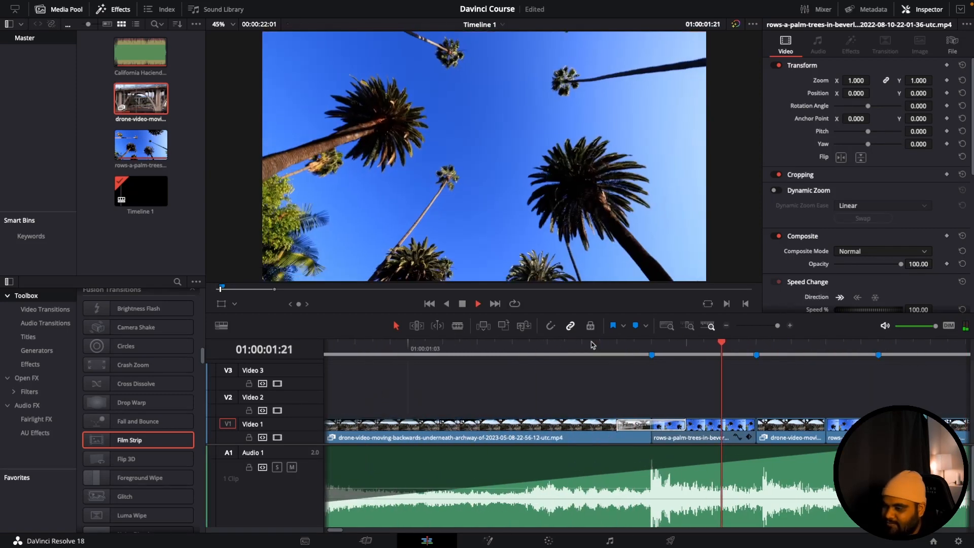
click(592, 345)
drag(593, 345, 686, 344)
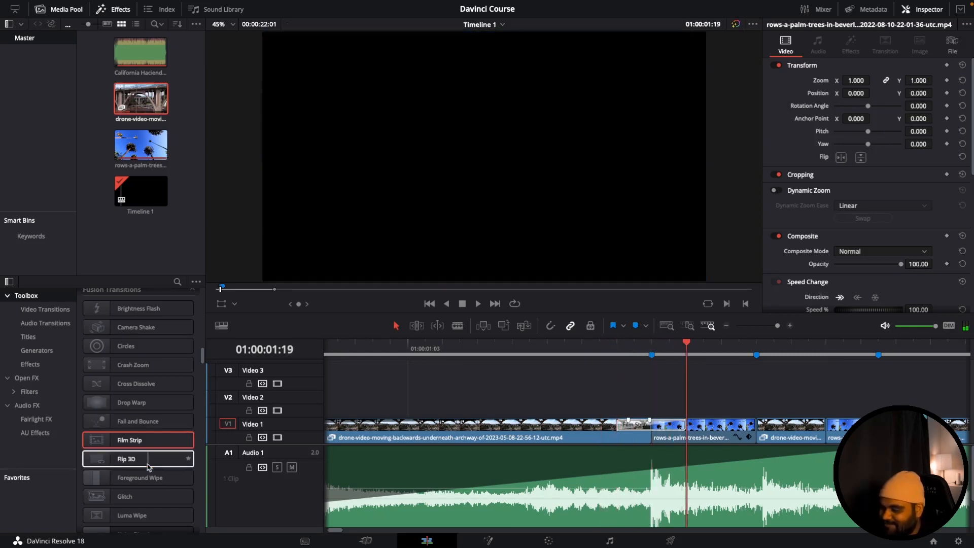
- Add the Noise Dissolve transition at the cut after the first short palm clip and play through both transitions
scroll(148, 467, down, 5)
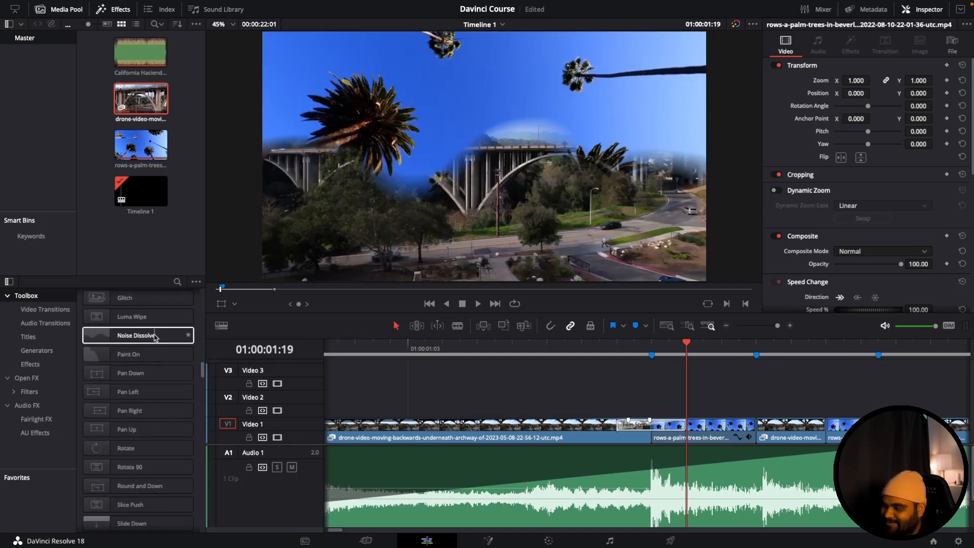
drag(156, 338, 757, 431)
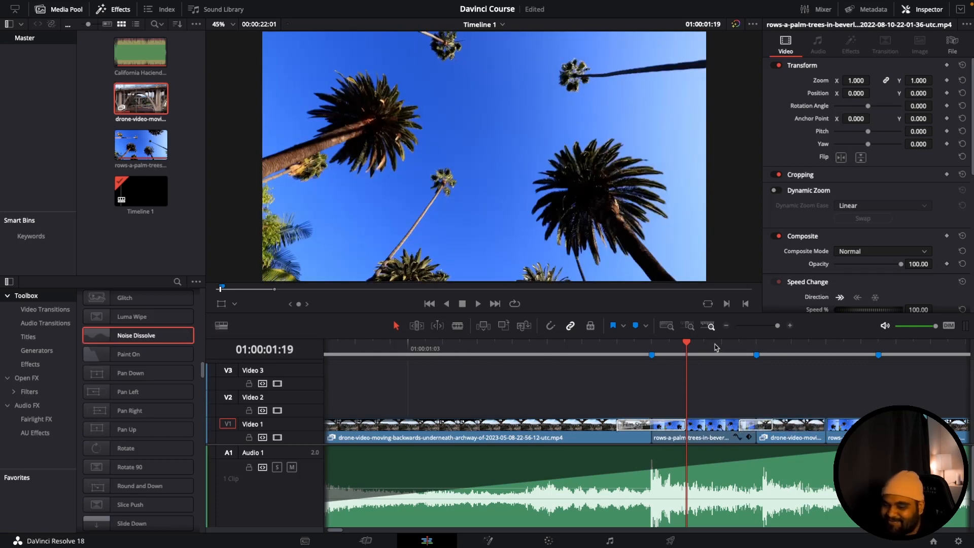
drag(715, 345, 552, 358)
key(space)
key(space)
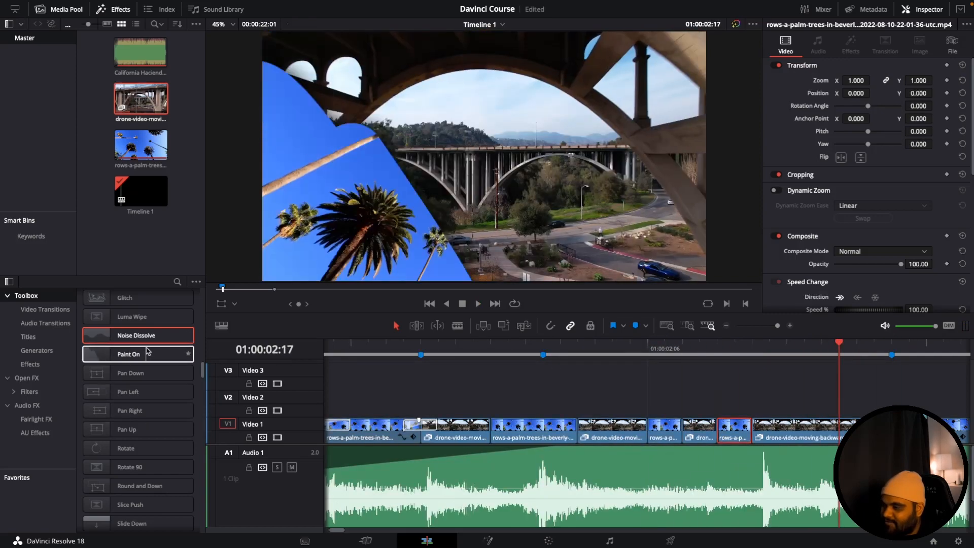
scroll(117, 380, up, 1)
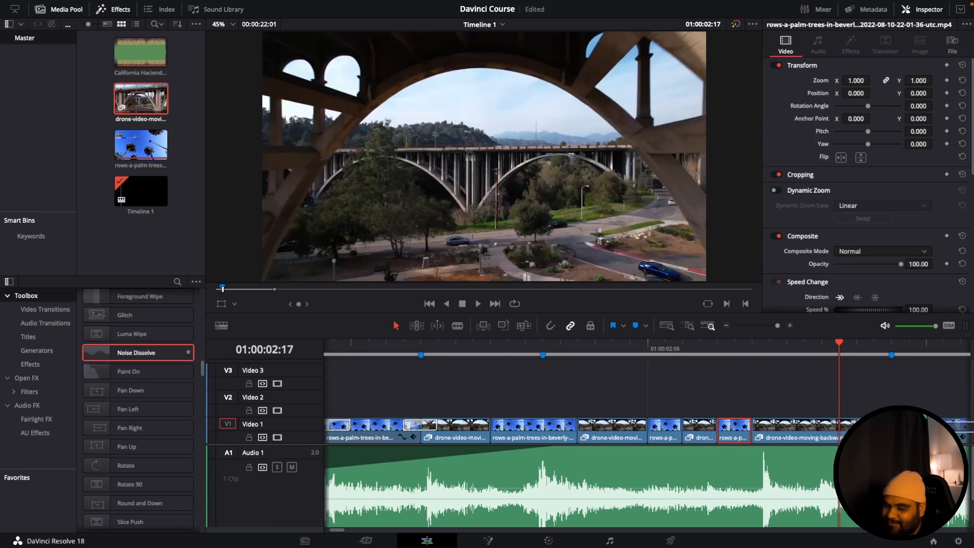
- Add the Noise Dissolve transition at the cut into the long final palm clip and play through the transitions
drag(960, 422, 615, 421)
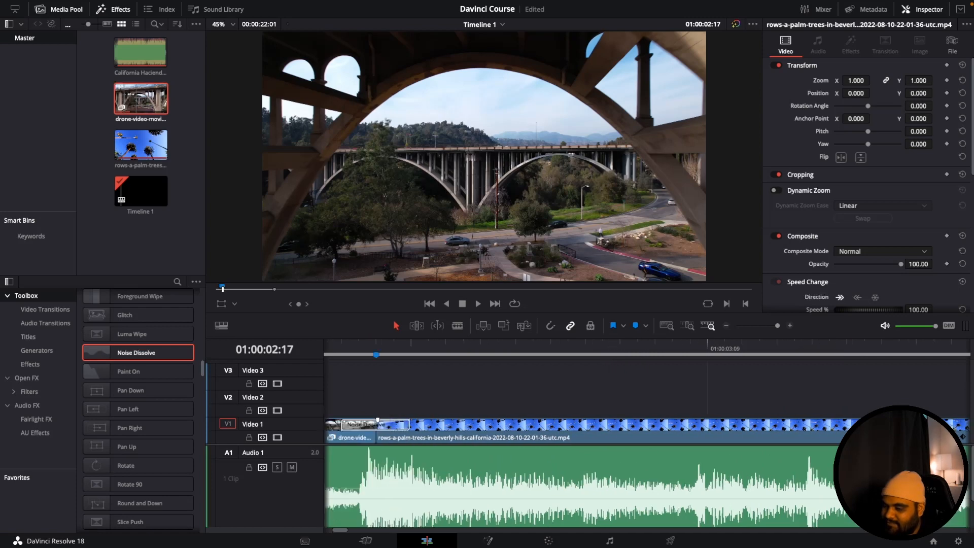
key(space)
key(space)
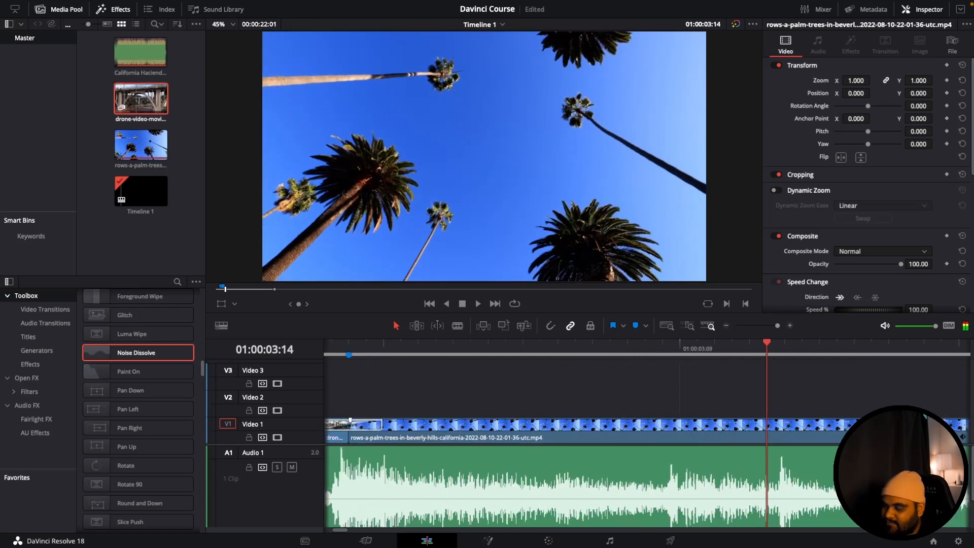
scroll(558, 428, down, 5)
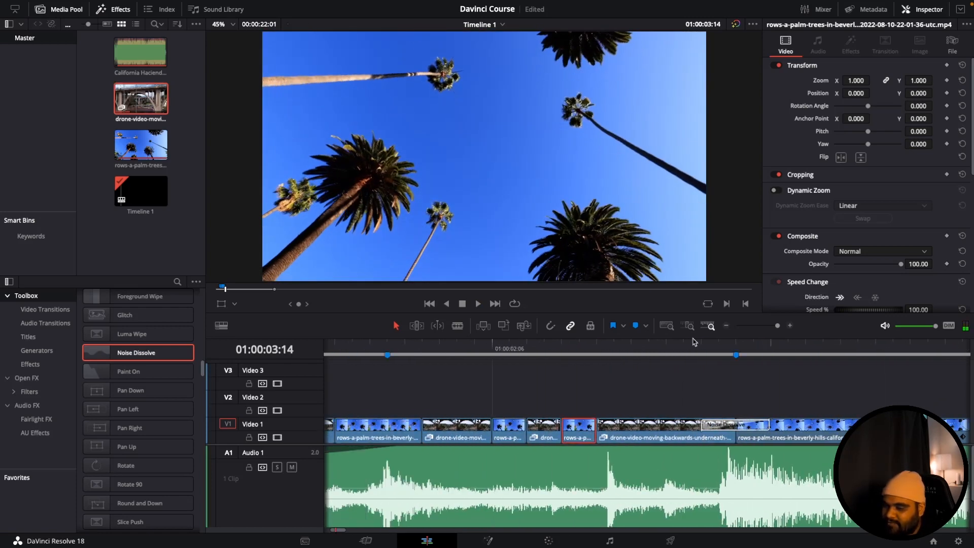
drag(690, 345, 353, 349)
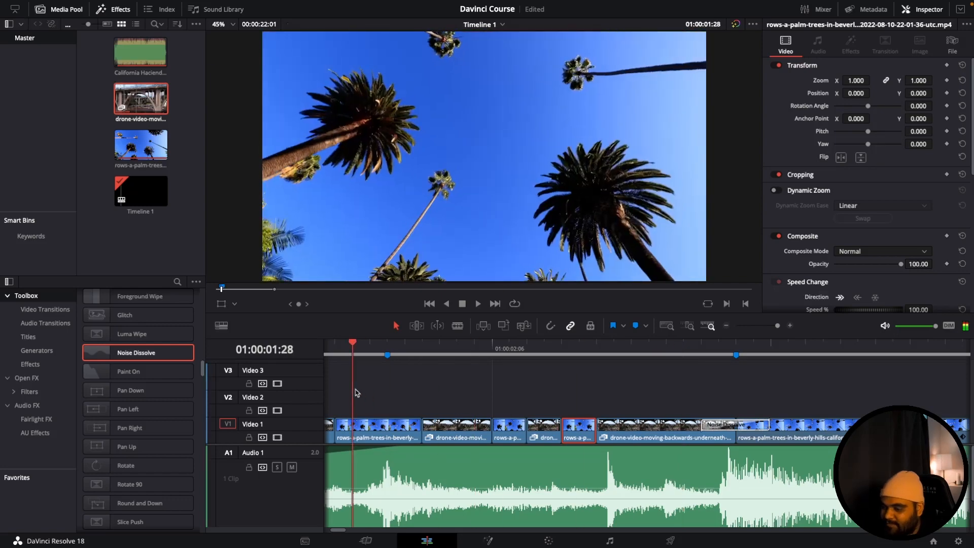
key(space)
scroll(355, 391, up, 5)
key(space)
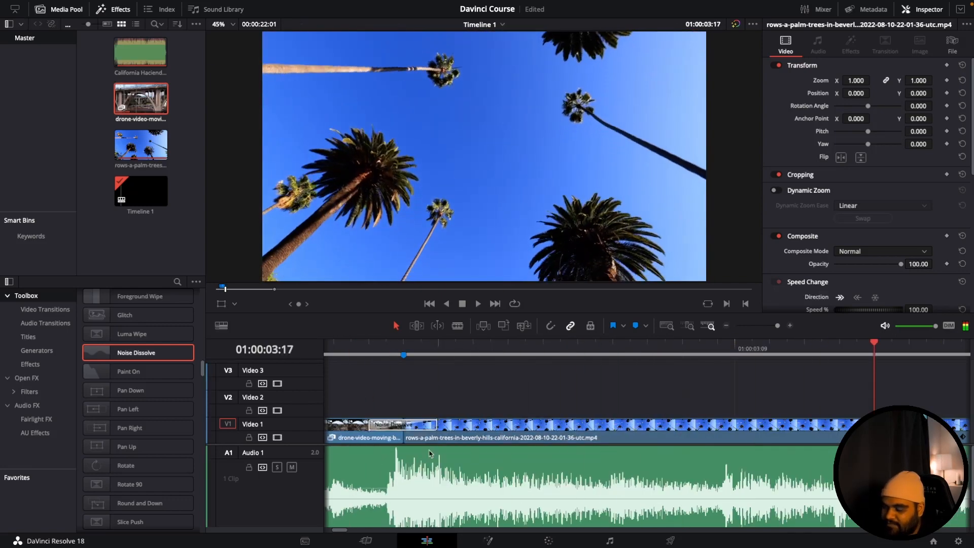
- Browse the effects library and place a Left Lower Third title on Video 2 above the start of the long palm clip
drag(777, 326, 766, 326)
scroll(152, 457, down, 15)
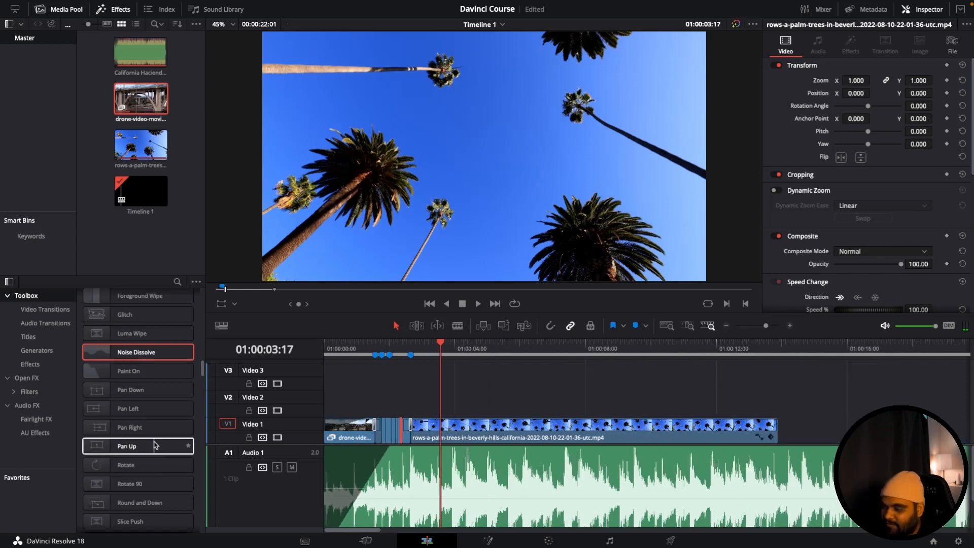
scroll(155, 444, up, 15)
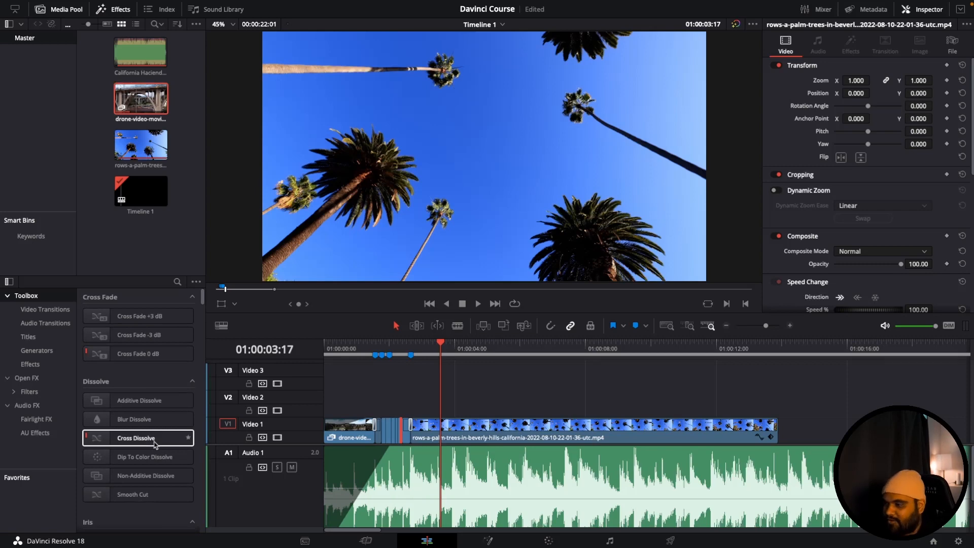
scroll(153, 432, down, 5)
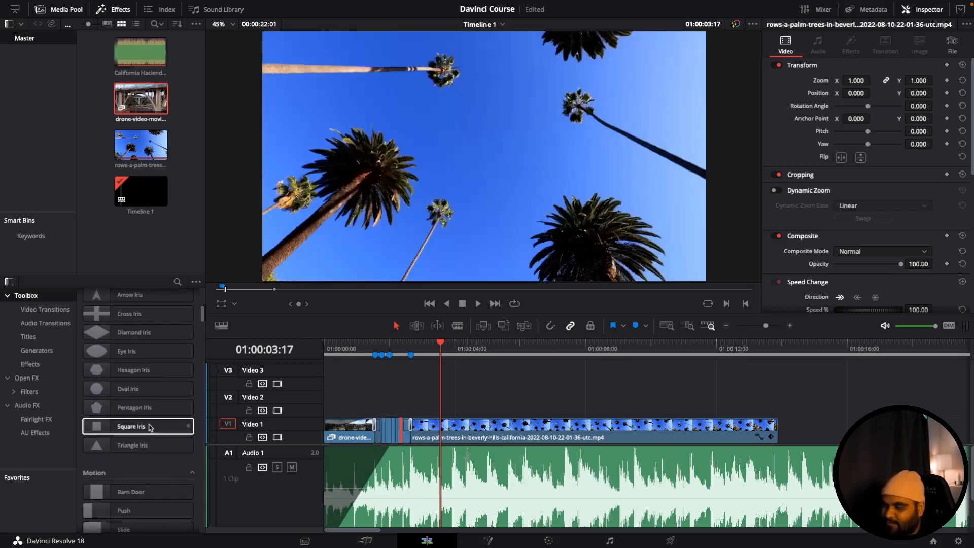
scroll(151, 428, down, 5)
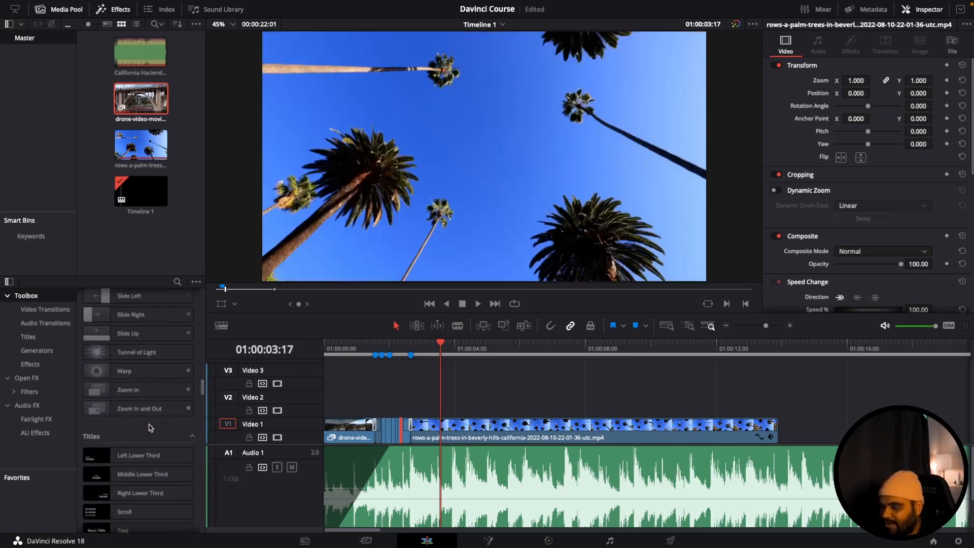
scroll(147, 427, down, 4)
scroll(132, 355, up, 2)
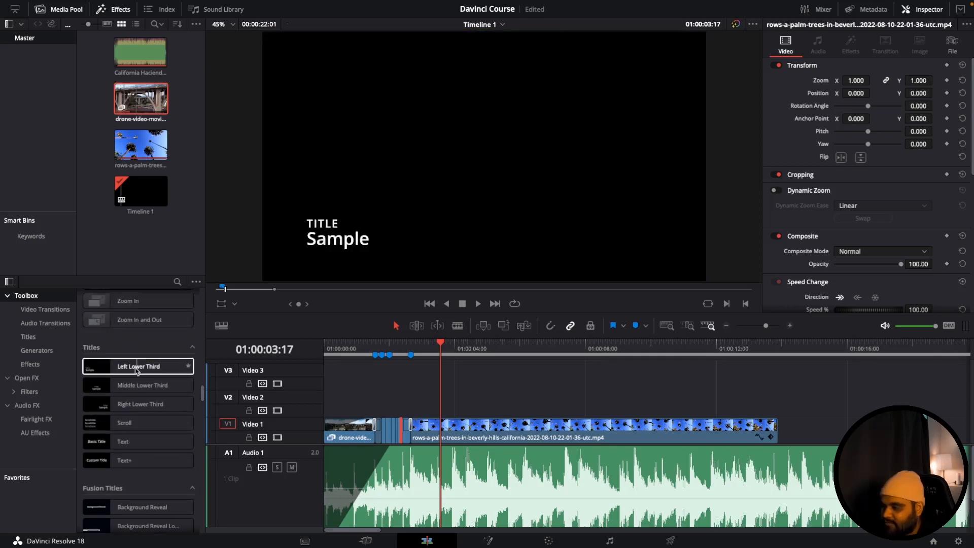
drag(120, 367, 411, 410)
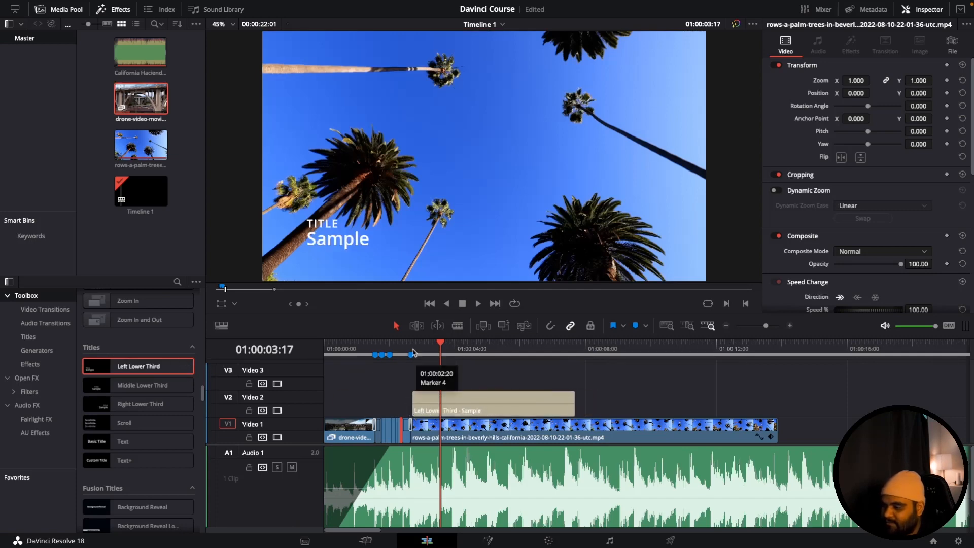
drag(411, 347, 433, 345)
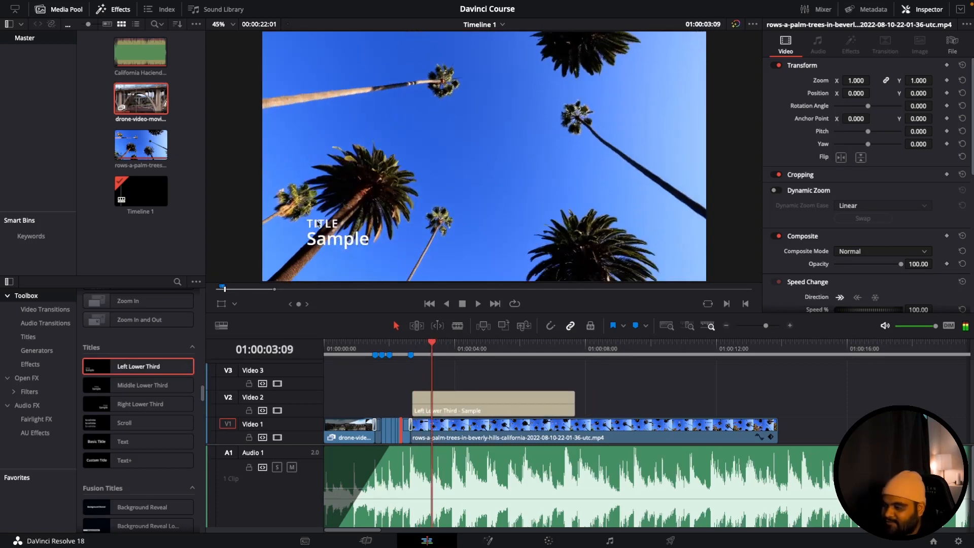
- Replace the lower third's first text with the person's full name and "Proxie Studio" on a second line
click(453, 413)
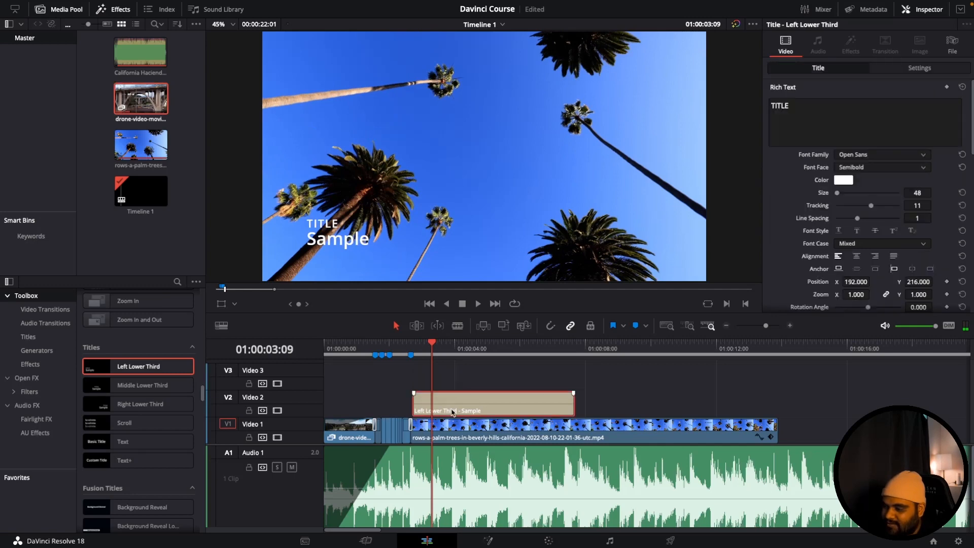
double_click(813, 114)
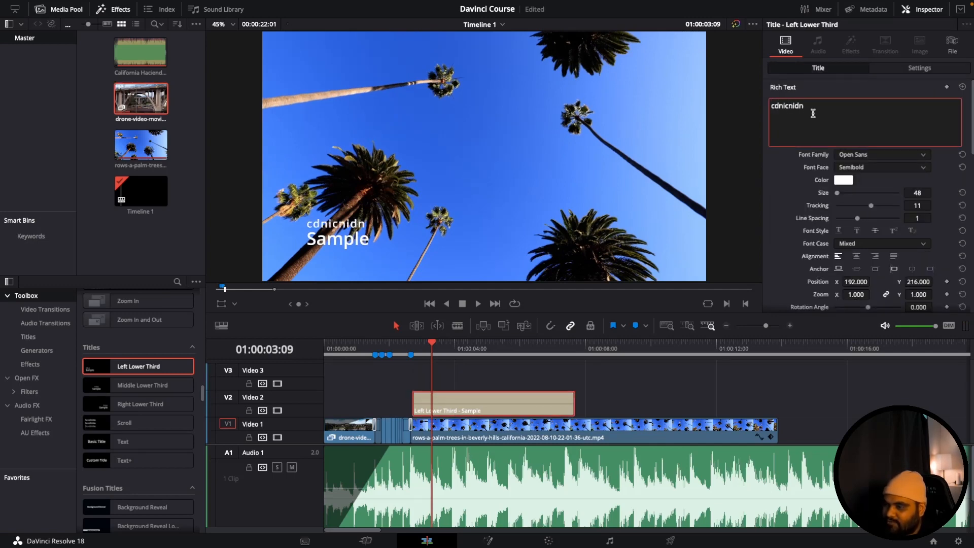
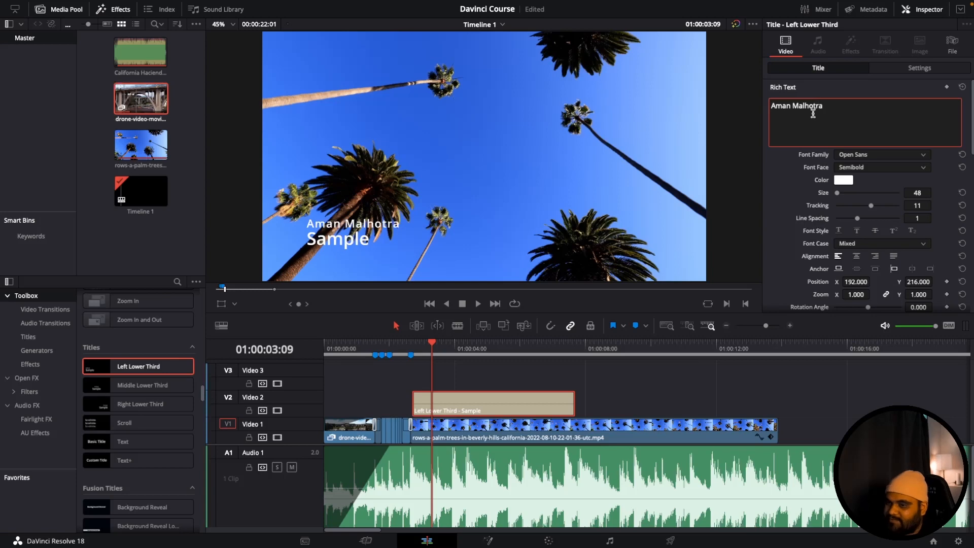
key(Return)
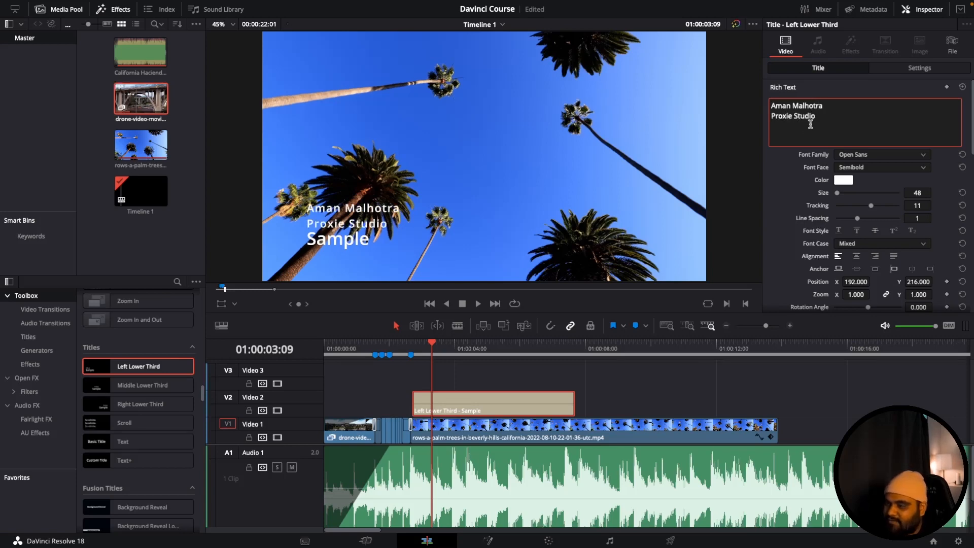
- Clear "Sample" from the lower third's second text and move "Proxie Studio" there from the first text
scroll(816, 158, down, 5)
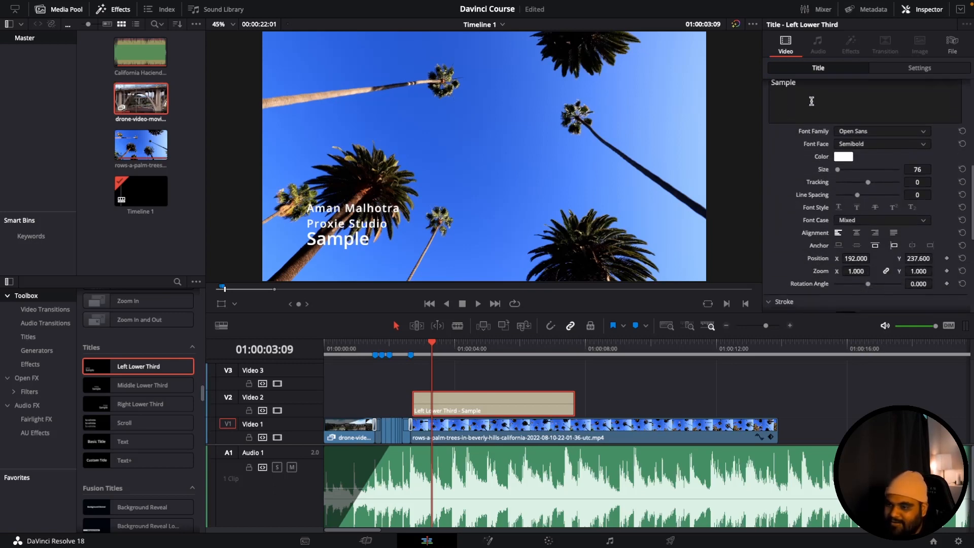
double_click(811, 102)
key(BackSpace)
scroll(812, 101, up, 5)
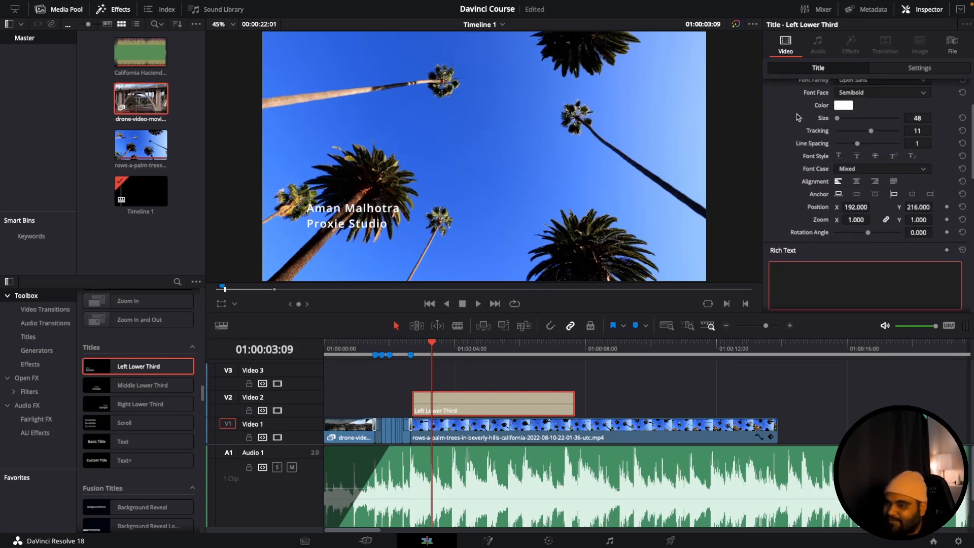
double_click(805, 113)
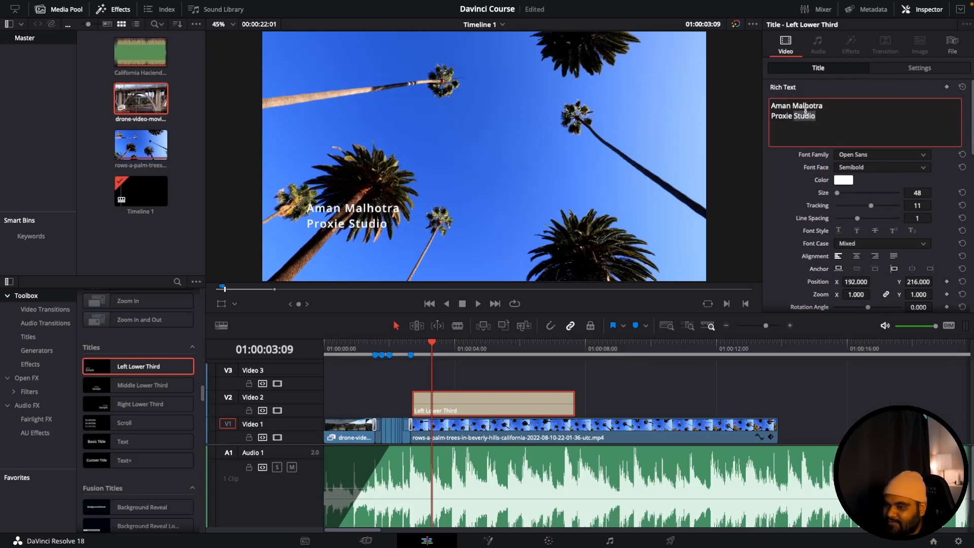
key(ctrl+x)
scroll(806, 112, down, 5)
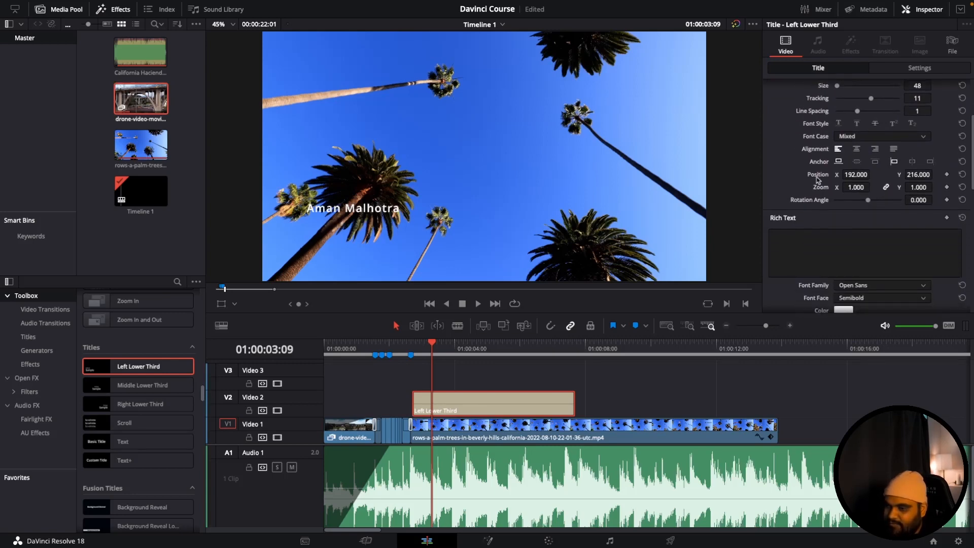
click(802, 238)
key(ctrl+v)
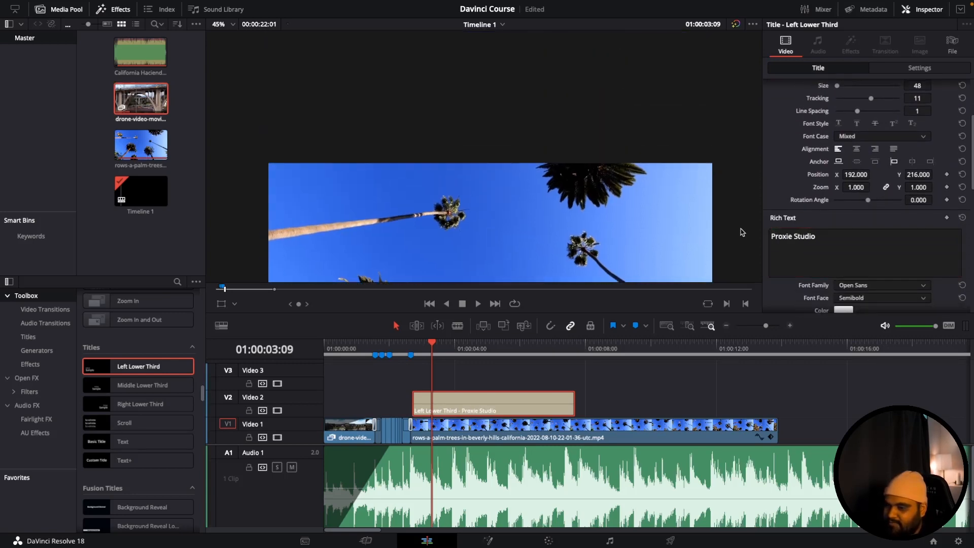
scroll(813, 137, up, 5)
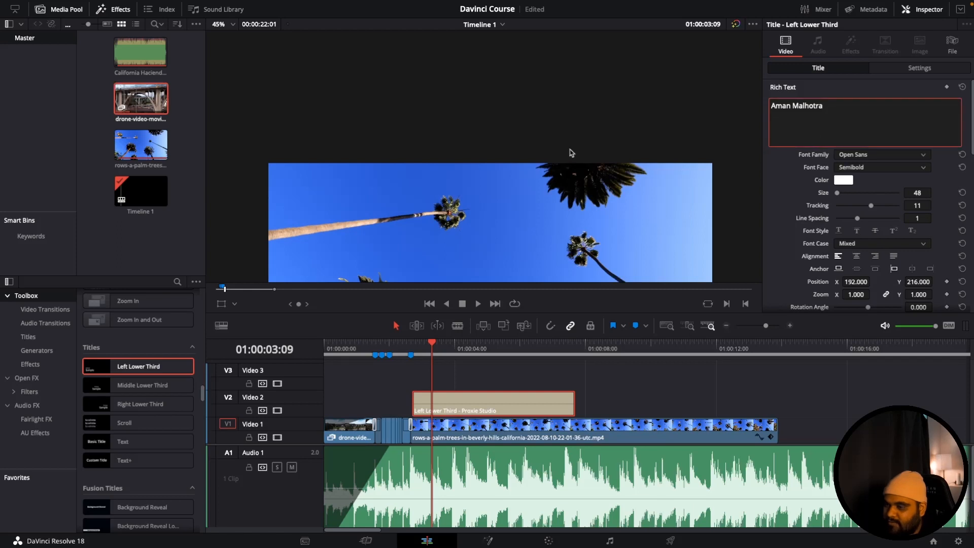
- Play into the lower-third title and trim its end back to the playhead at 01:00:04:23
scroll(572, 152, down, 4)
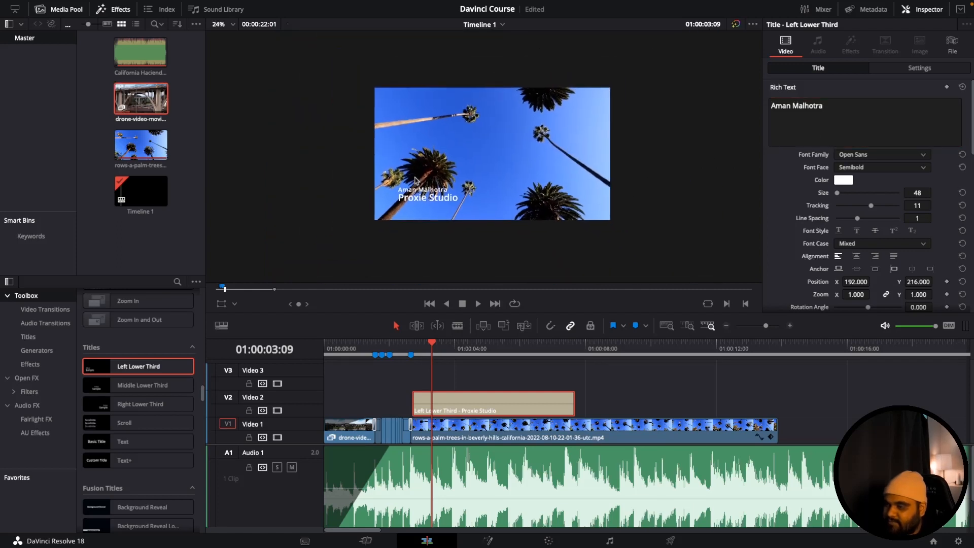
scroll(465, 189, down, 2)
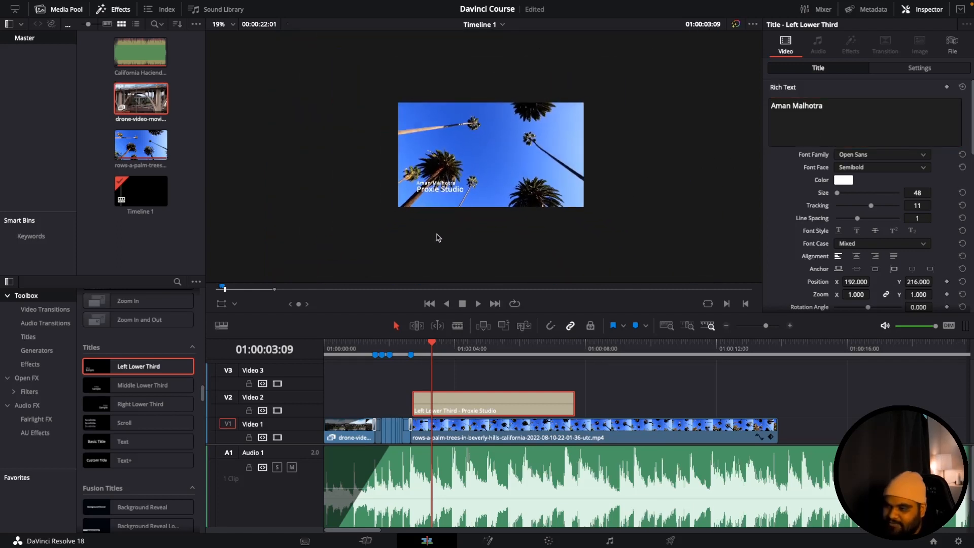
scroll(438, 238, down, 1)
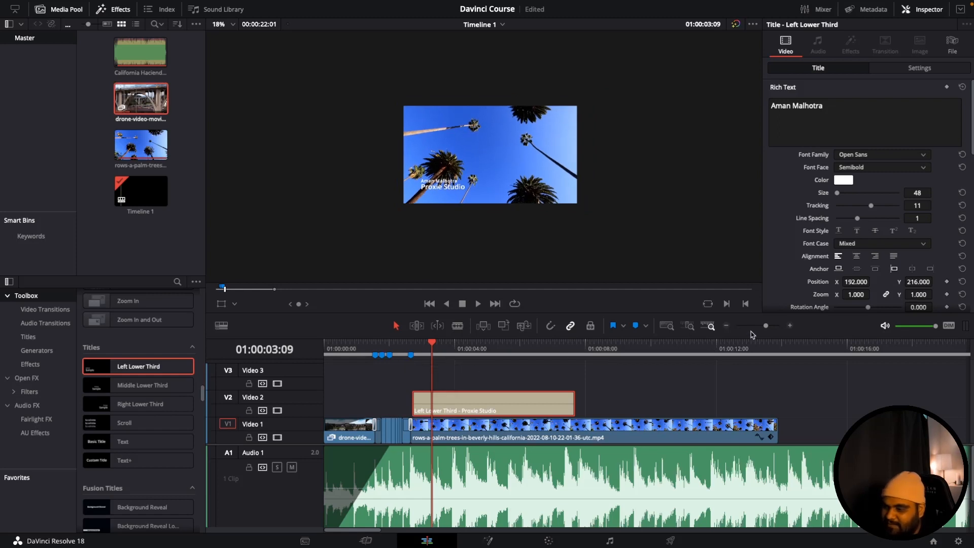
drag(766, 327, 763, 326)
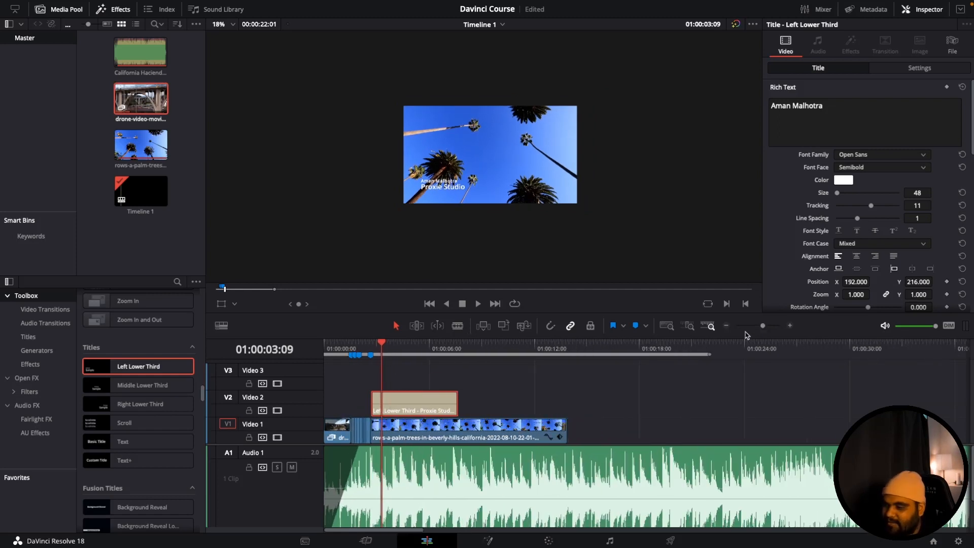
click(361, 345)
key(space)
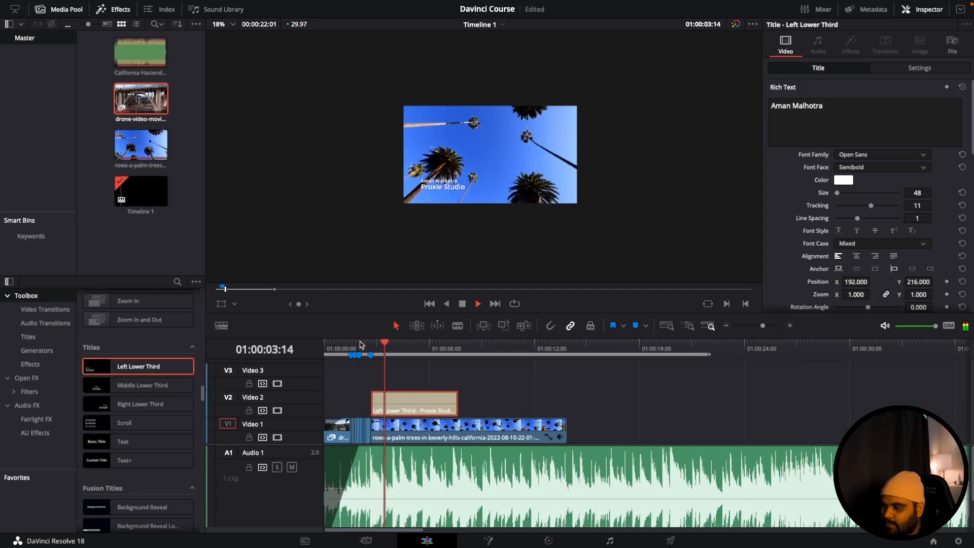
key(space)
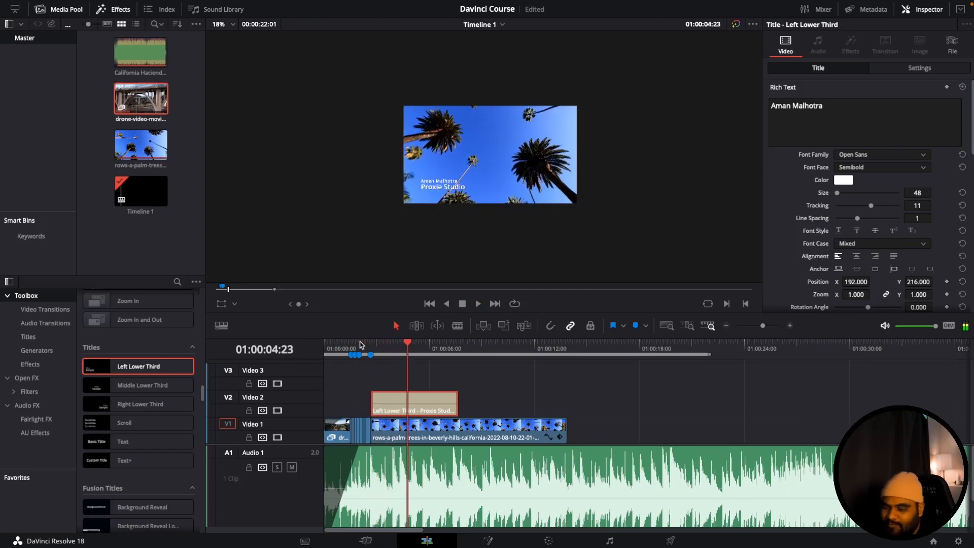
drag(460, 406, 408, 405)
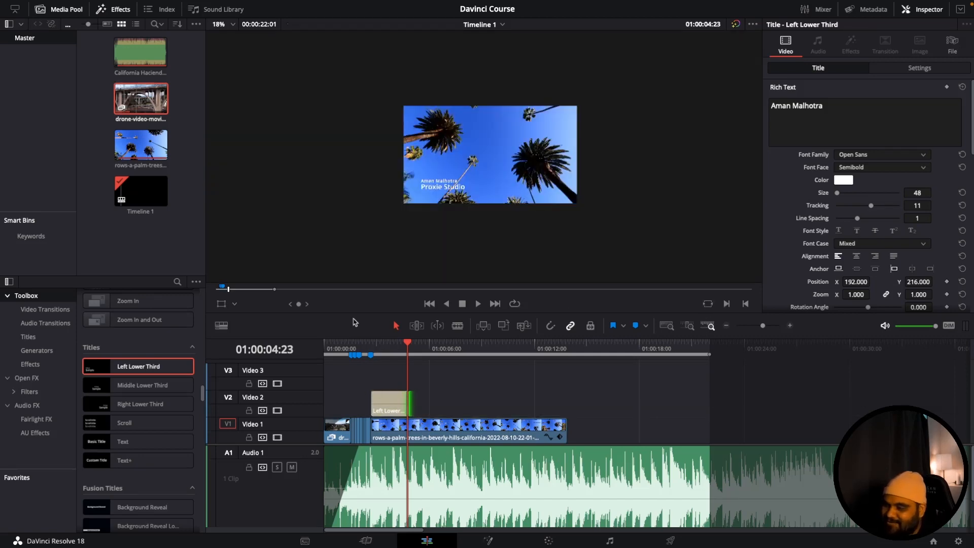
- Set the timeline viewer's zoom to Fit, try 25% and 75%, and return it to Fit
click(230, 28)
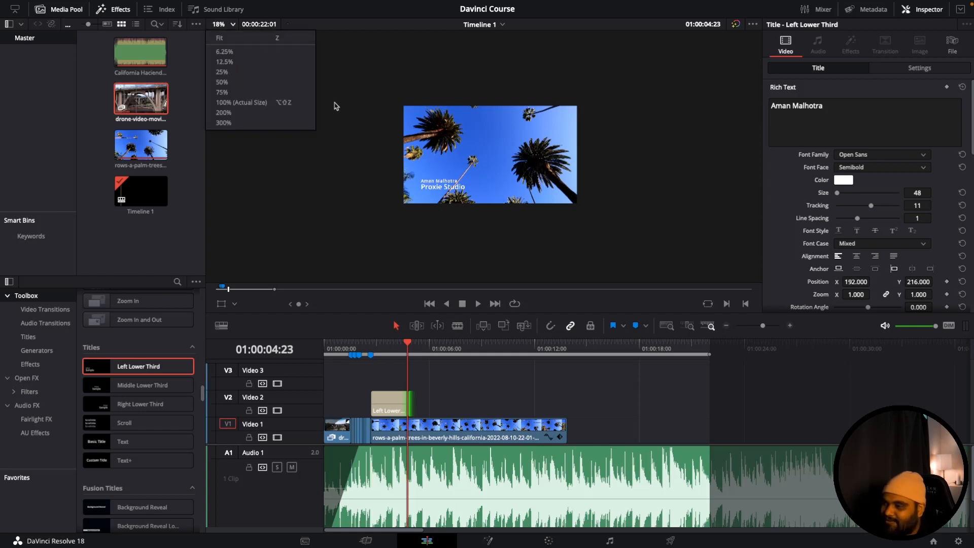
click(241, 39)
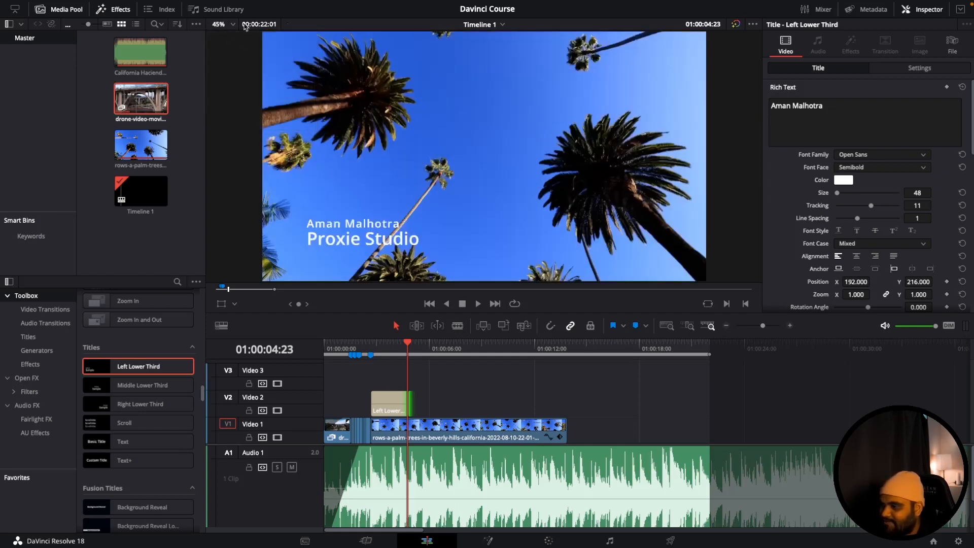
click(374, 346)
click(232, 24)
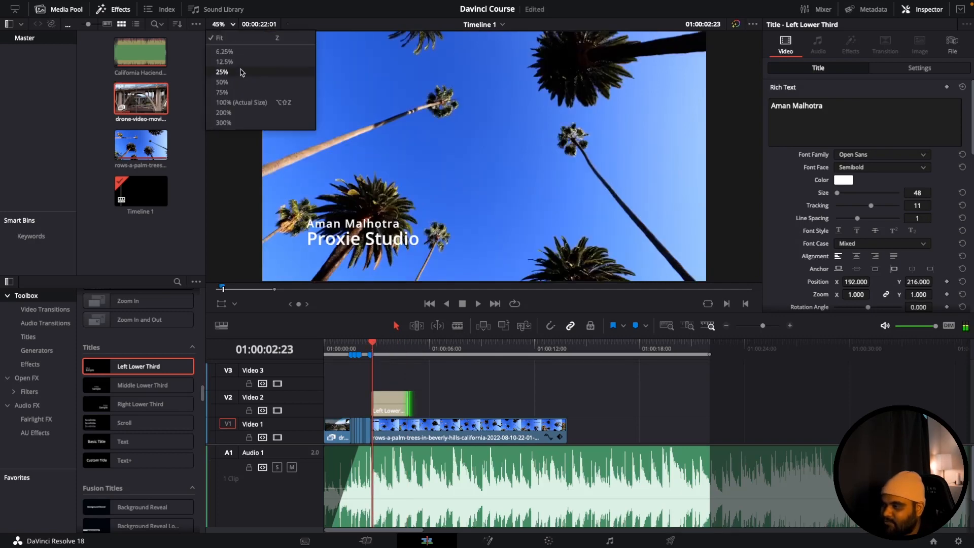
click(222, 72)
click(231, 24)
click(223, 92)
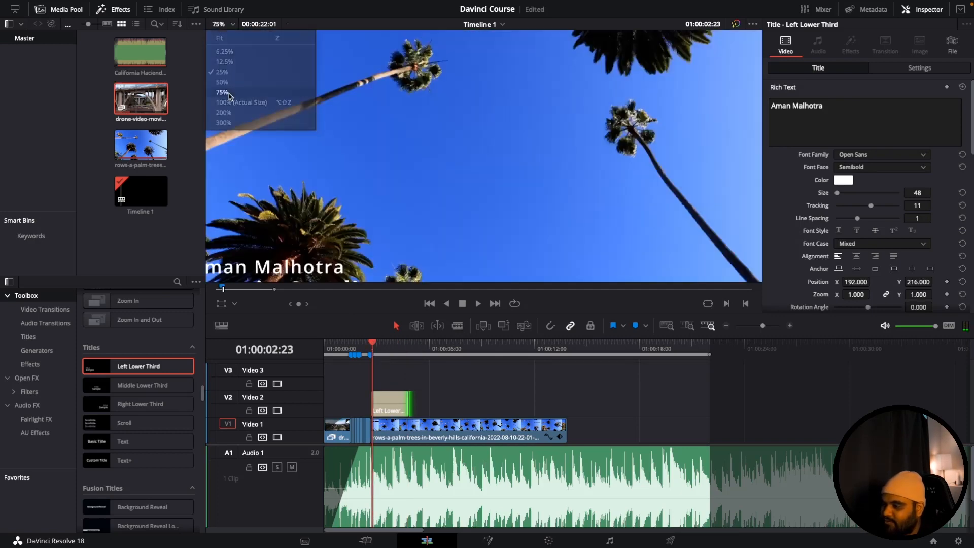
click(232, 24)
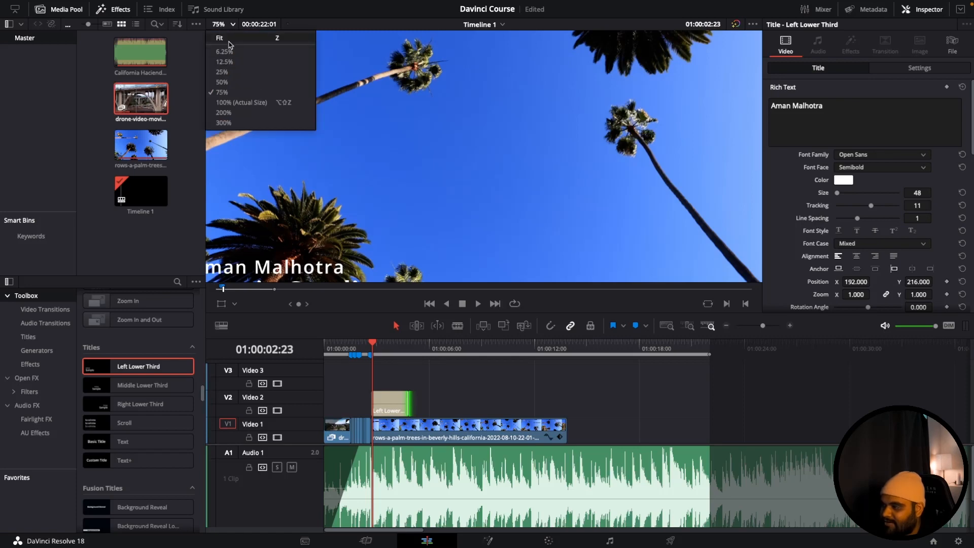
click(228, 40)
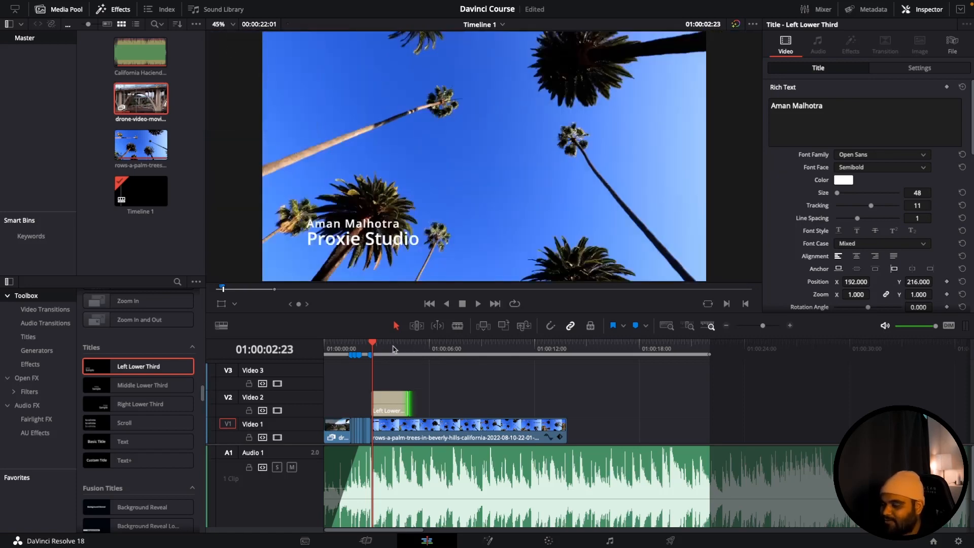
- Play into the lower-third title and add a fade-in and a fade-out to it, both reaching about the playhead at 01:00:03:23
click(369, 346)
key(space)
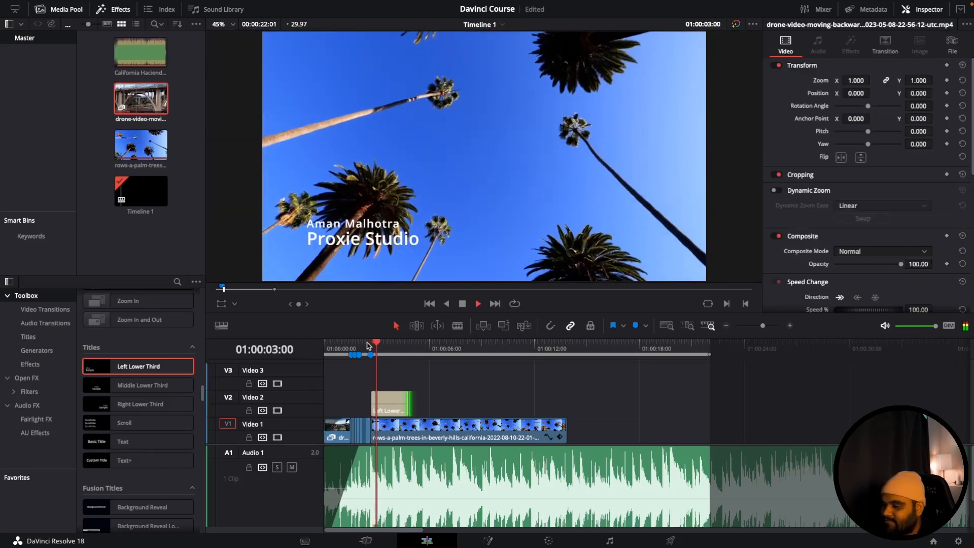
key(space)
click(380, 402)
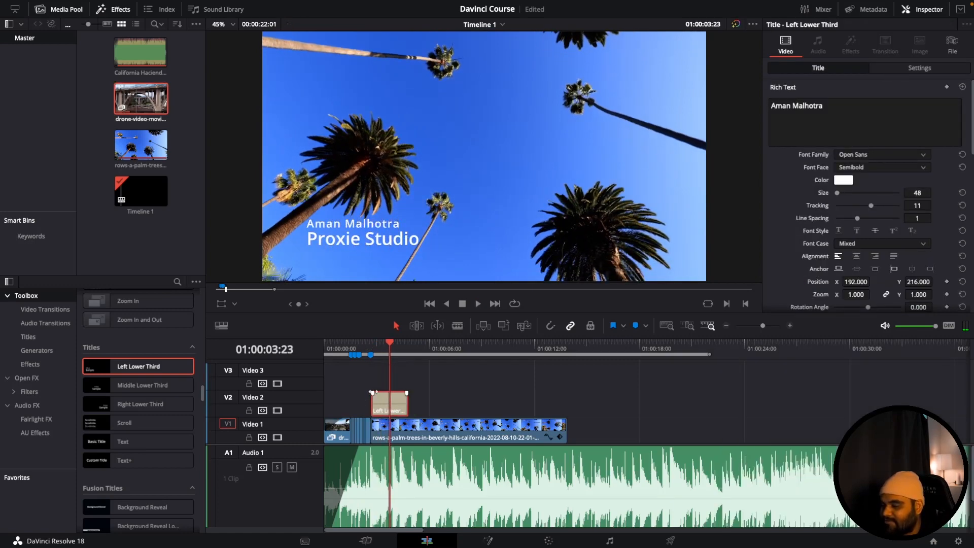
drag(373, 392, 388, 393)
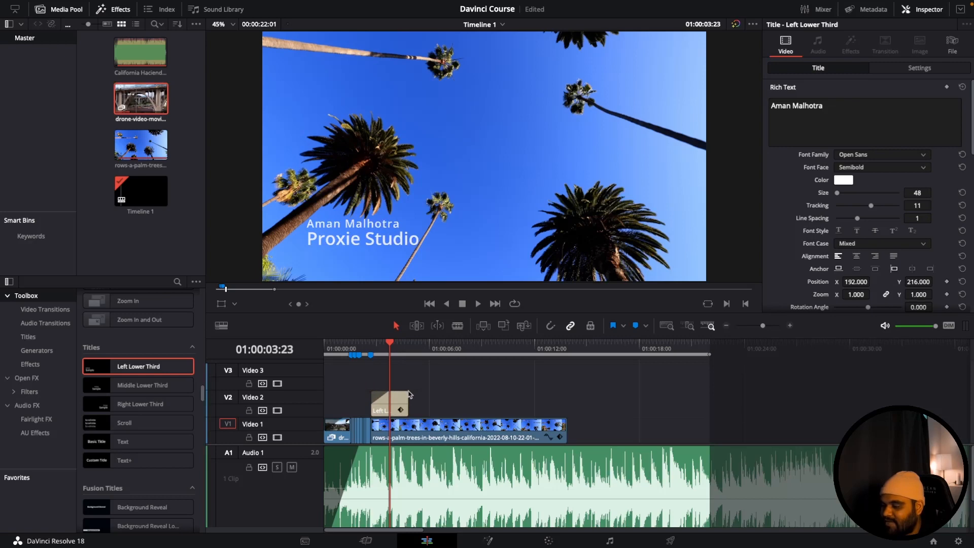
drag(407, 392, 394, 393)
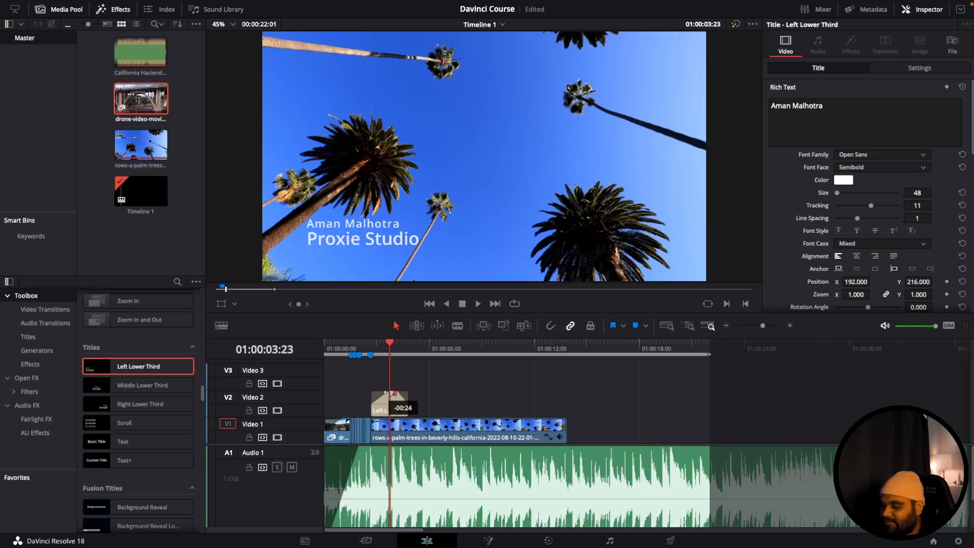
- Play the timeline from just before the lower-third title to check its fades over the palm tree clip
click(360, 347)
key(space)
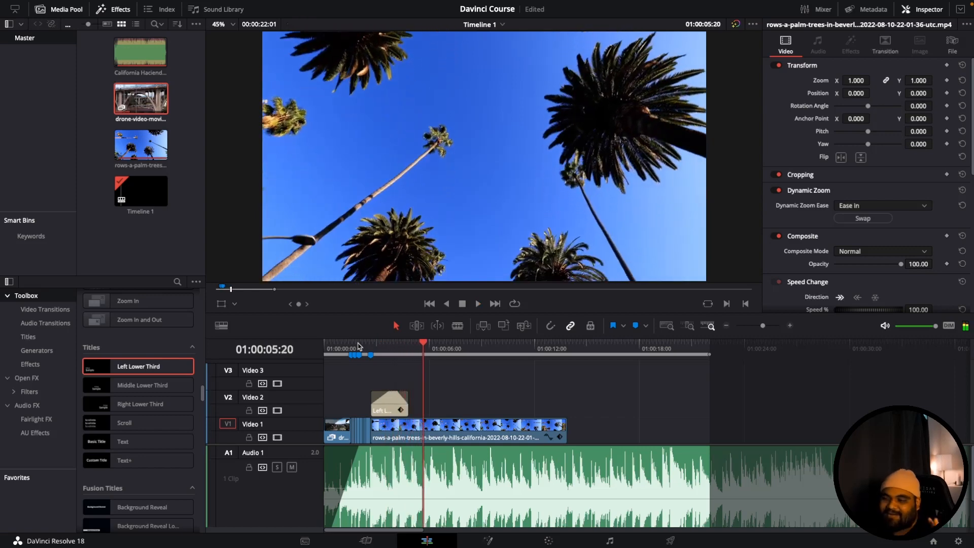
click(440, 425)
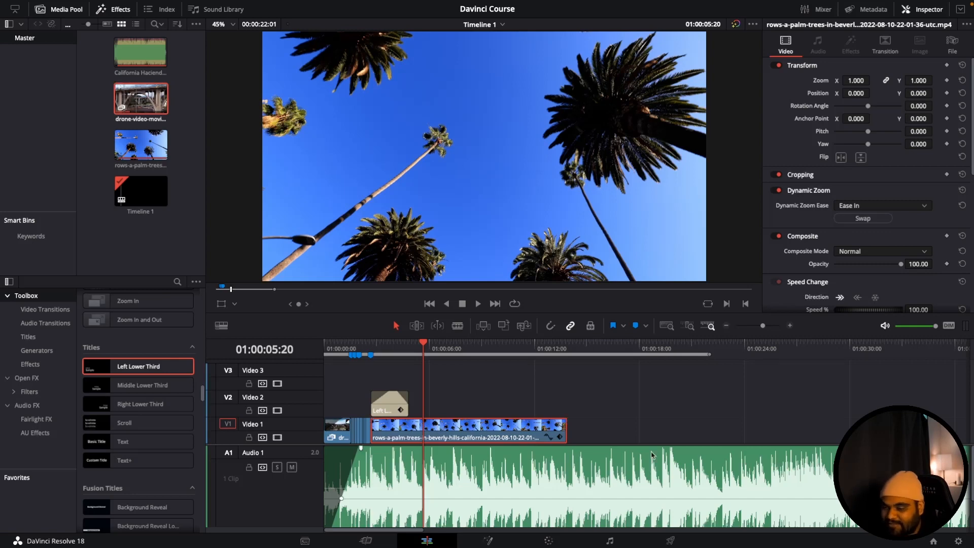
- Name the export file Project 3, add it to the render queue and render that job
click(679, 542)
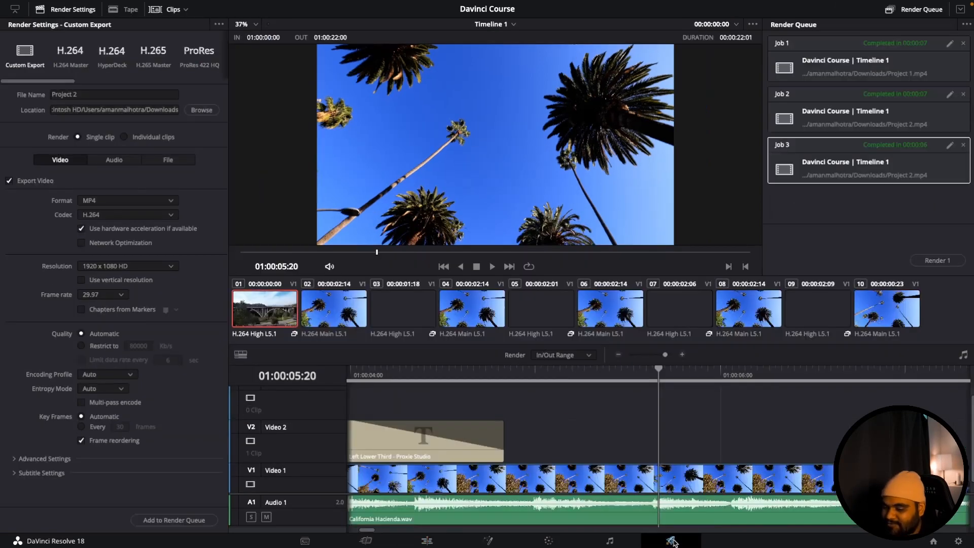
click(107, 94)
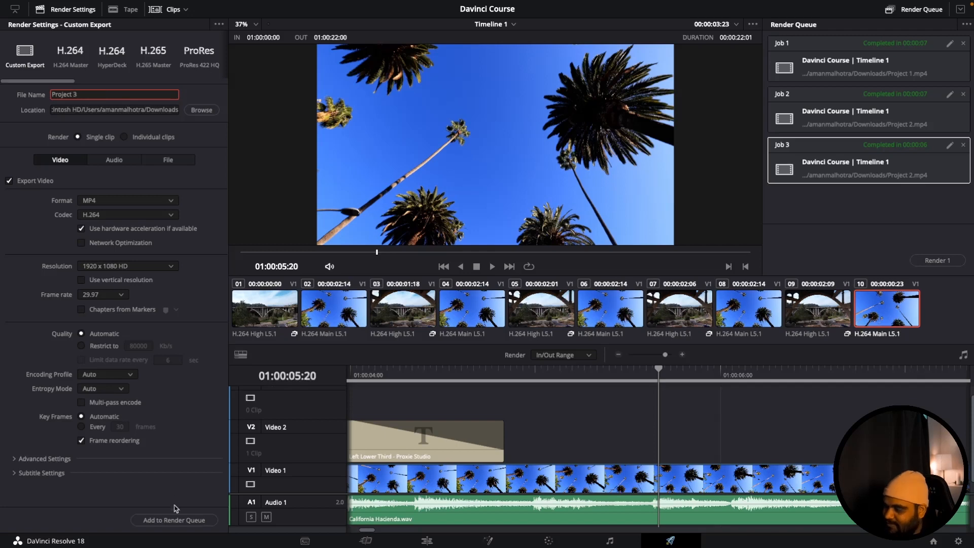
click(174, 520)
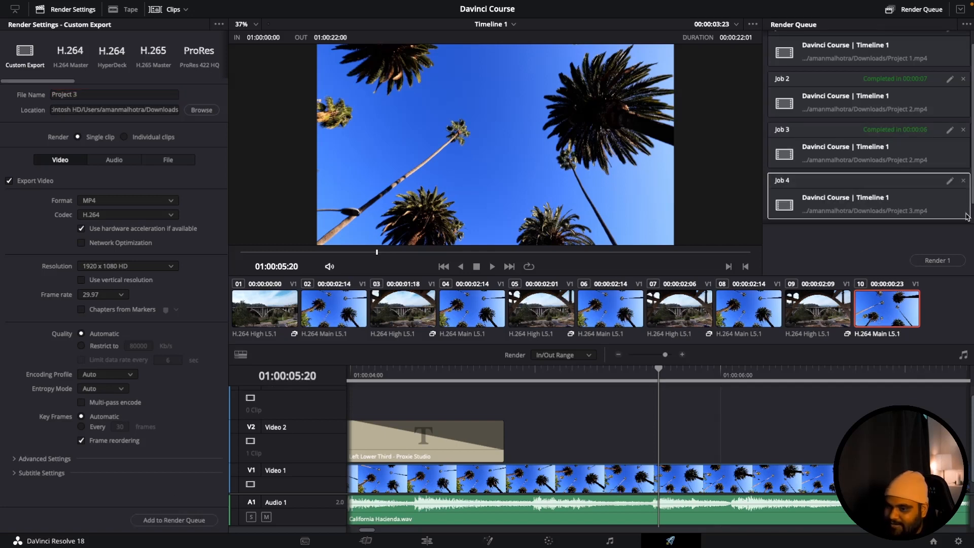
click(939, 261)
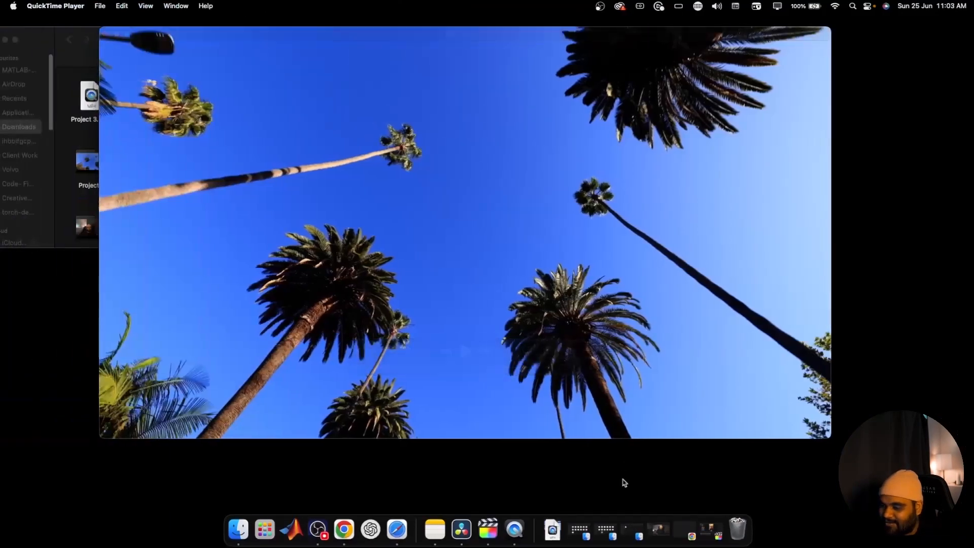
click(535, 518)
click(571, 462)
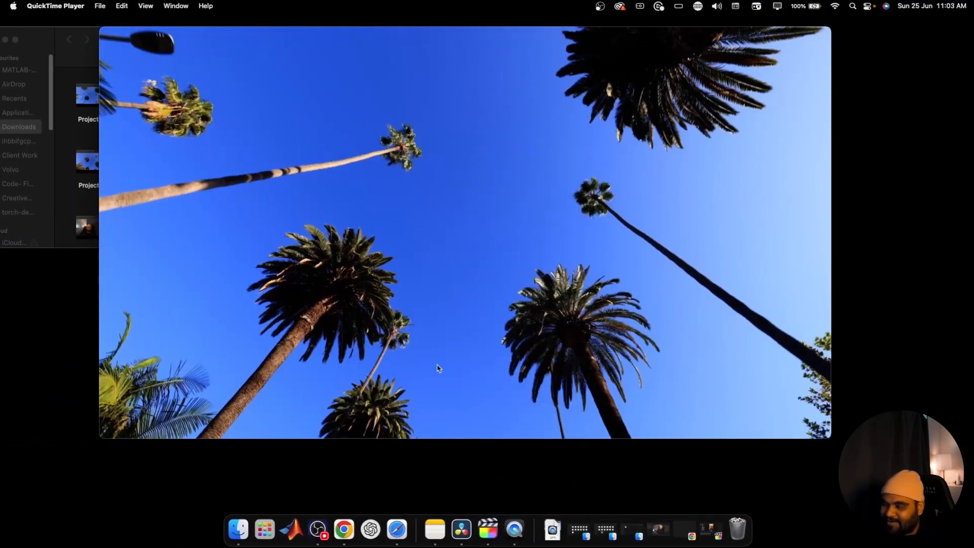